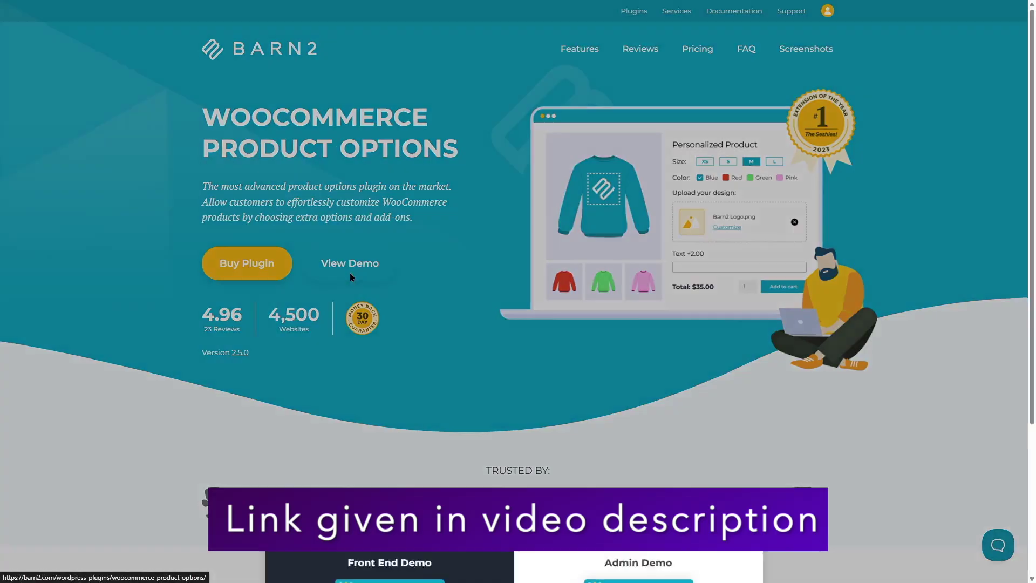
Step: On the Barn2 product page, open the demo choice and launch the editable admin demo
left_click(349, 275)
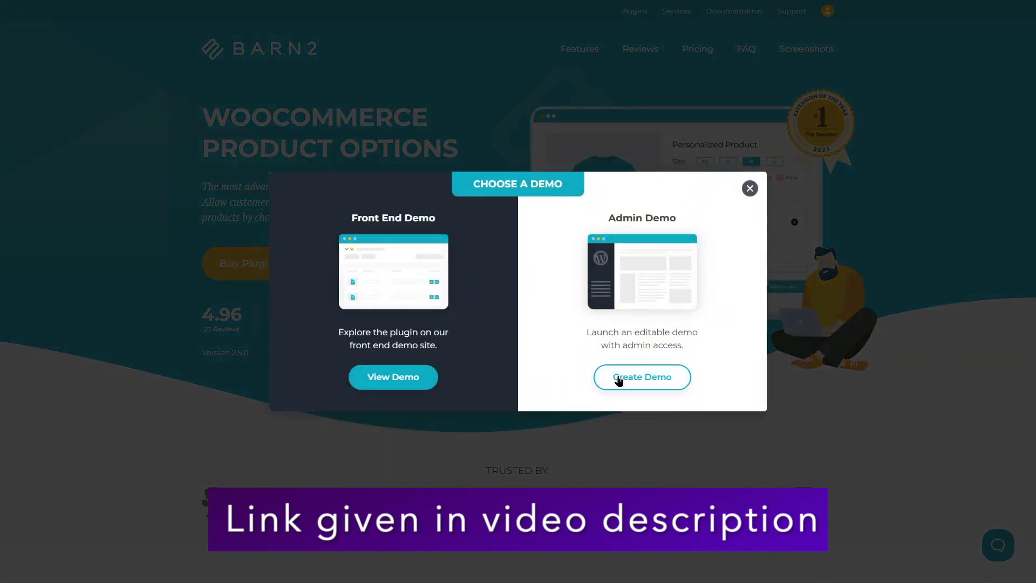
left_click(632, 387)
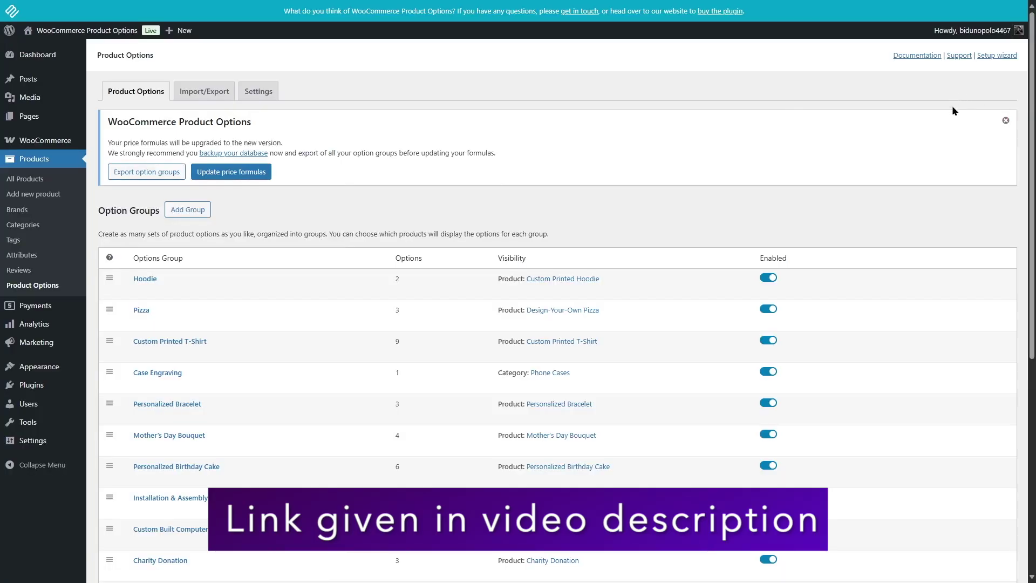
Step: Dismiss the price-formula upgrade notice and go to the storefront via Visit Site
scroll(634, 275, "down", 5)
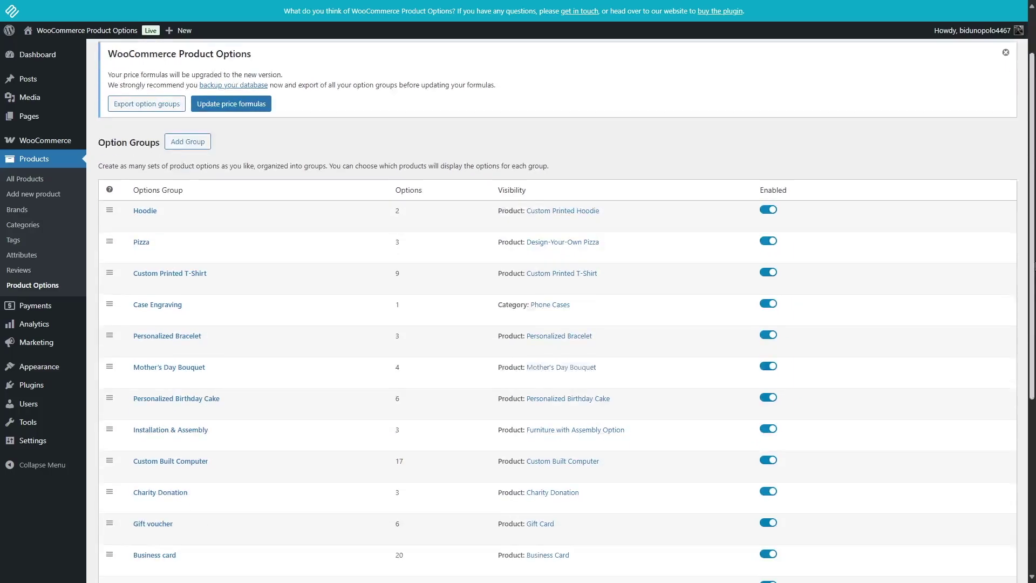
scroll(1004, 120, "up", 5)
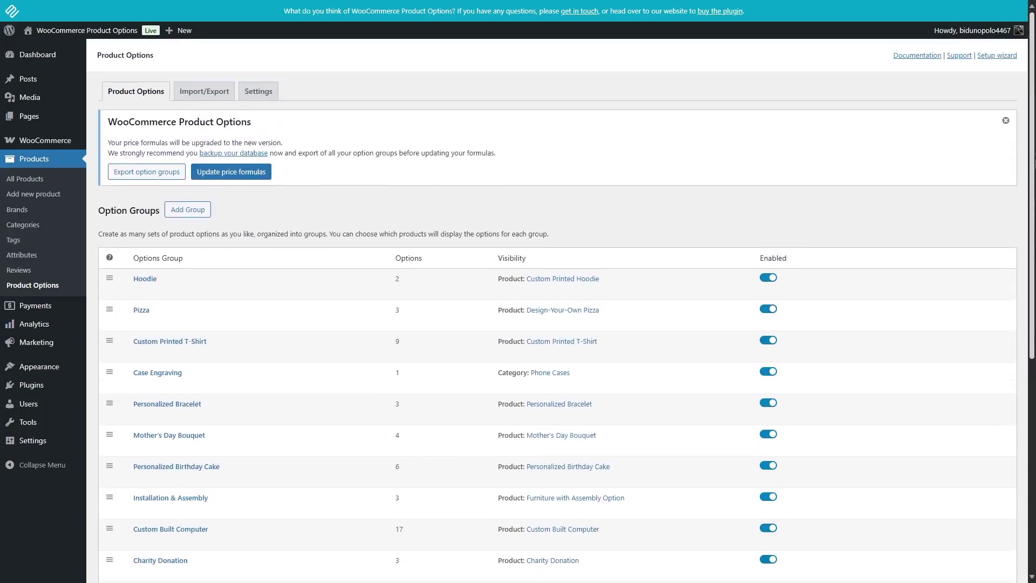
left_click(1002, 120)
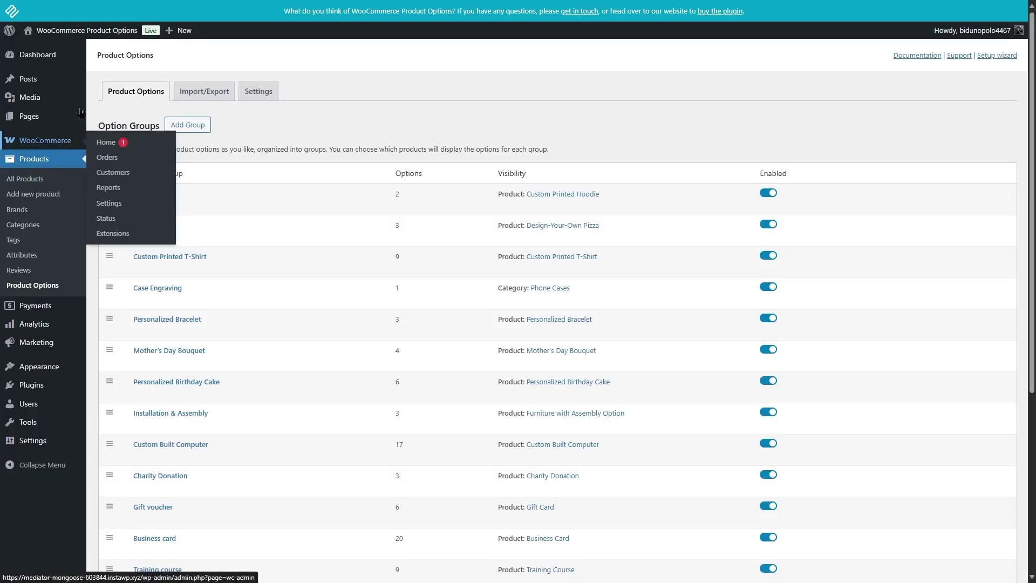
mouse_move(108, 31)
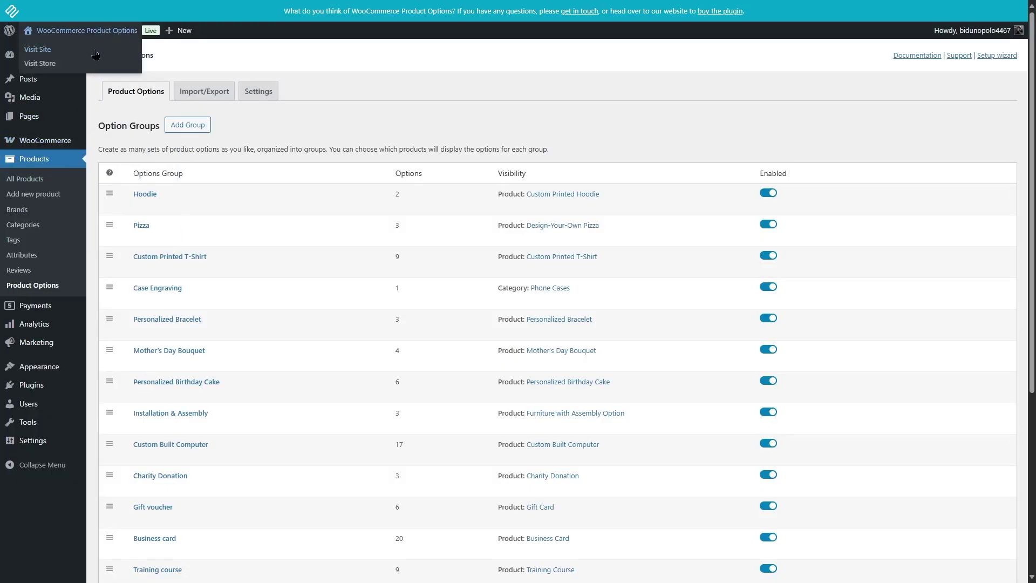
left_click(94, 51)
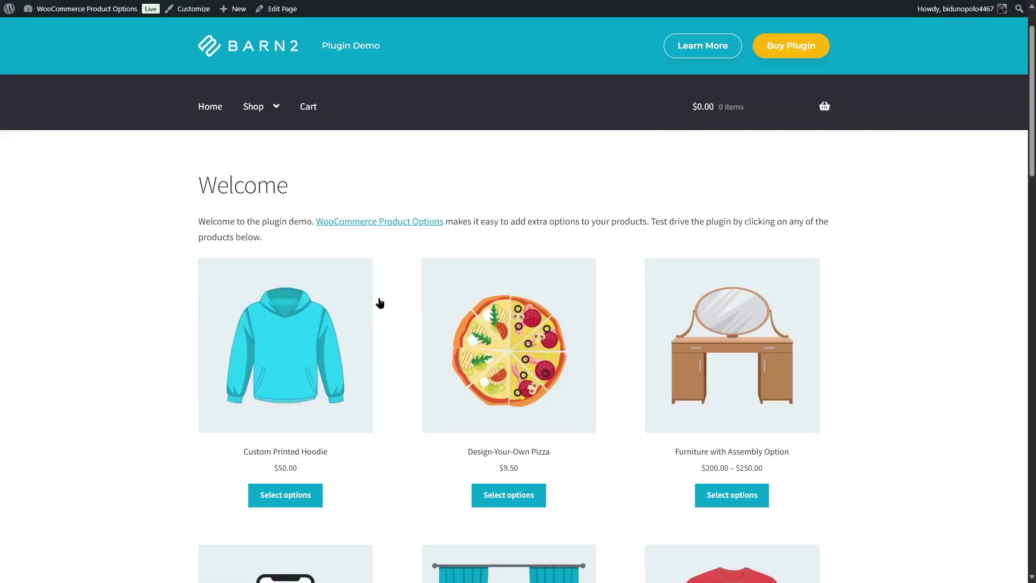
Step: On the Custom Printed Hoodie page, choose Red, then Grey, then White as the colour
left_click(292, 335)
scroll(294, 324, "down", 2)
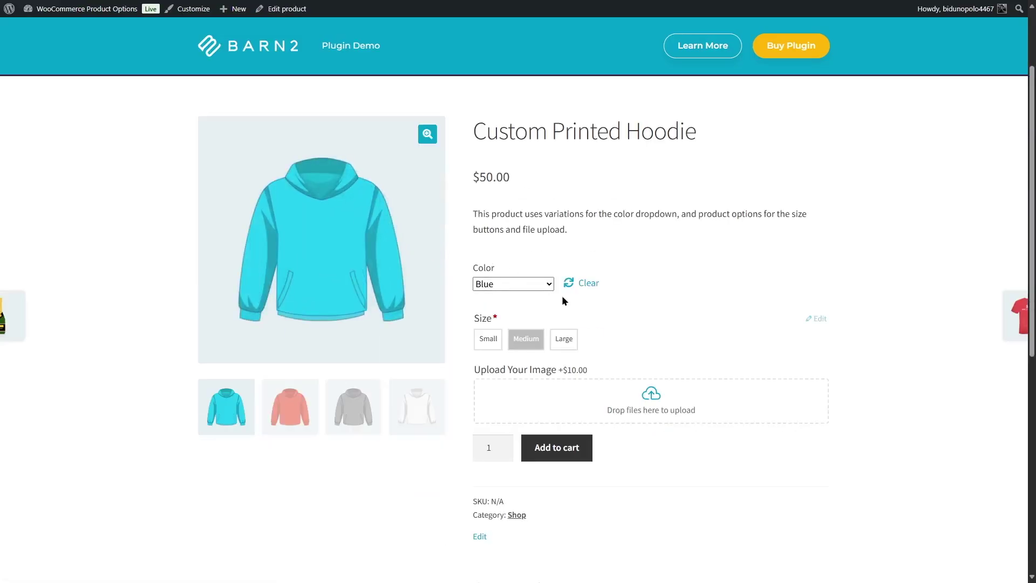
left_click(549, 286)
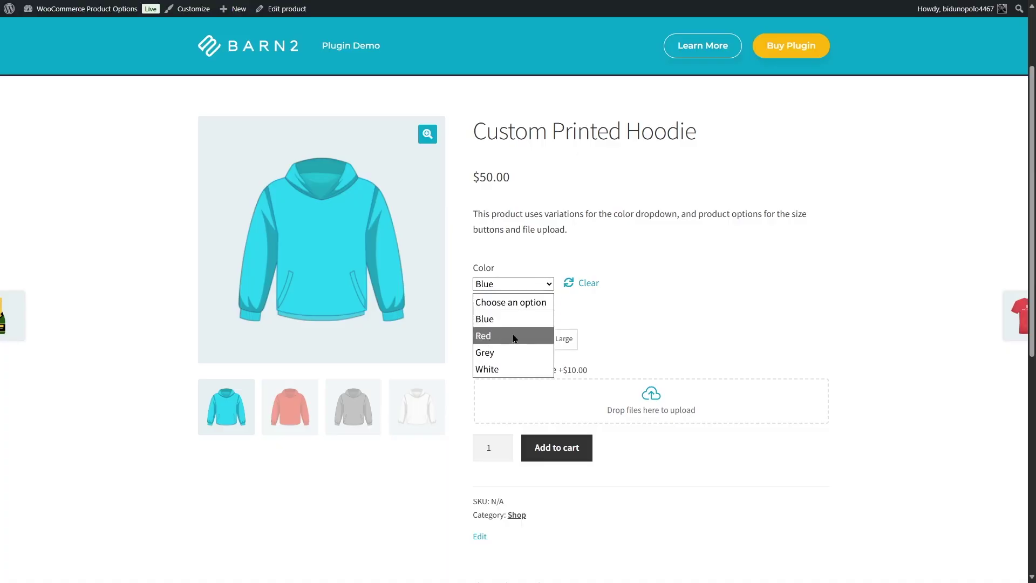
left_click(513, 336)
left_click(522, 291)
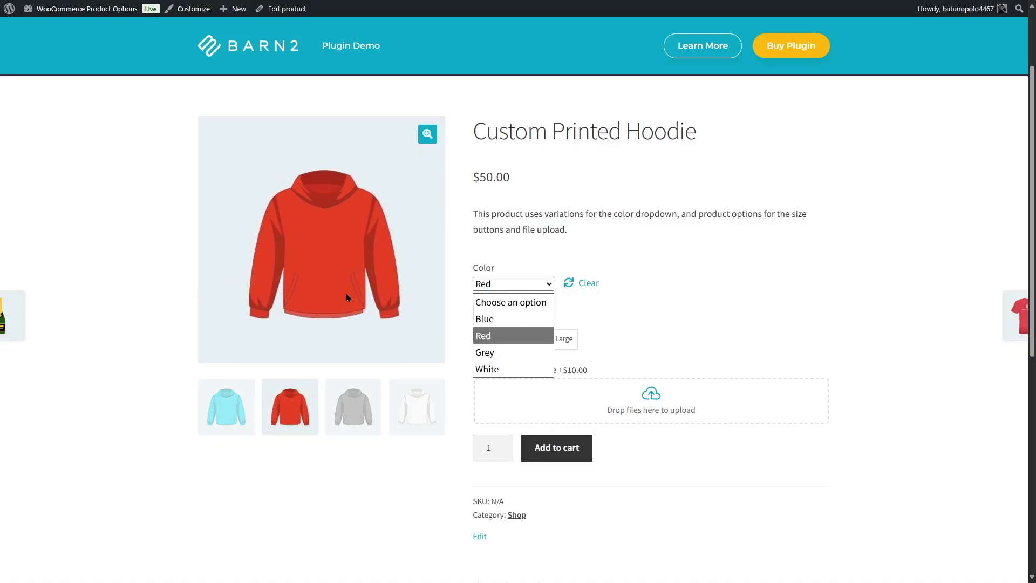
left_click(493, 353)
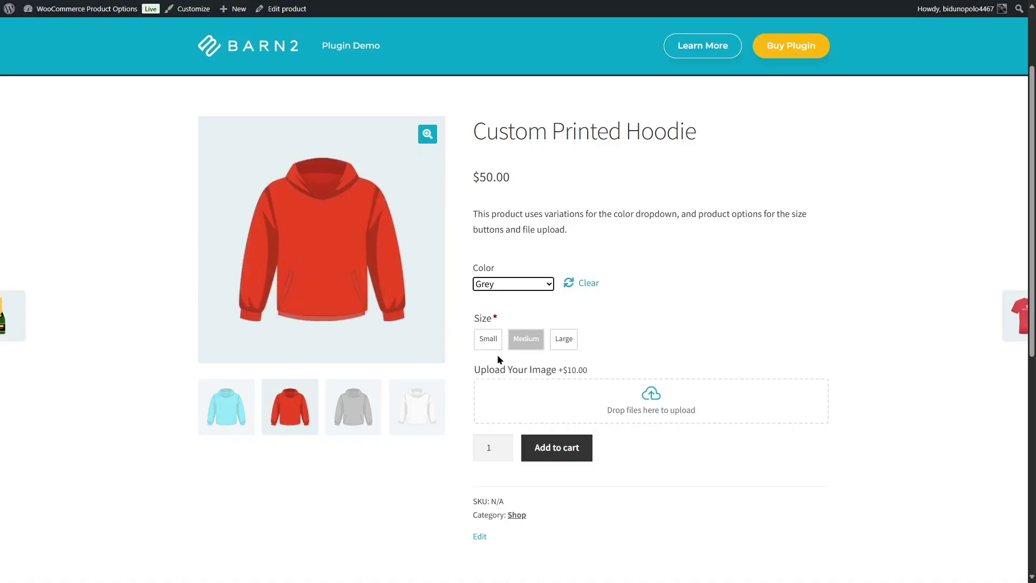
left_click(513, 284)
left_click(493, 368)
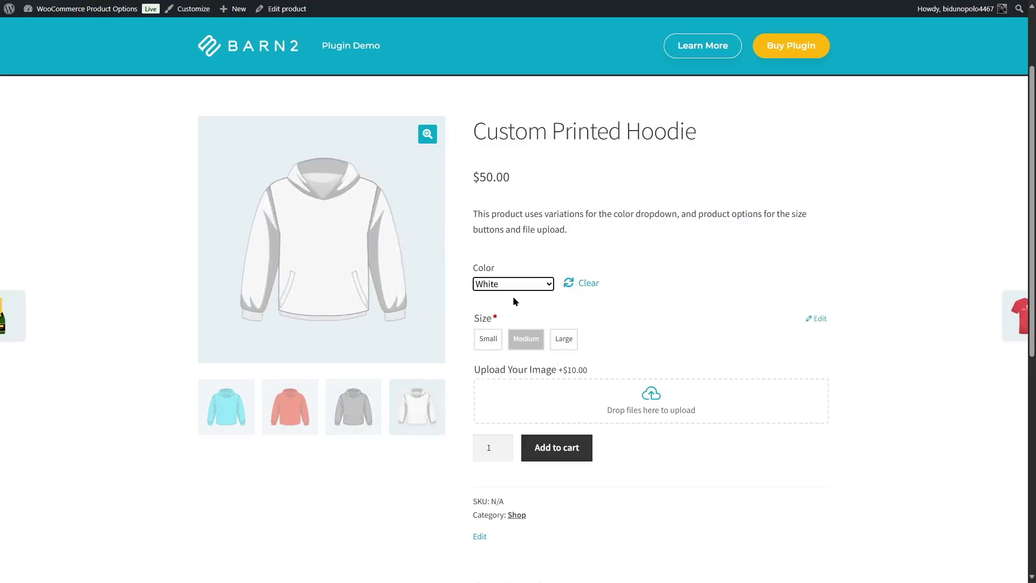
Step: Clear the hoodie colour and pick size Small, then Medium
left_click(583, 284)
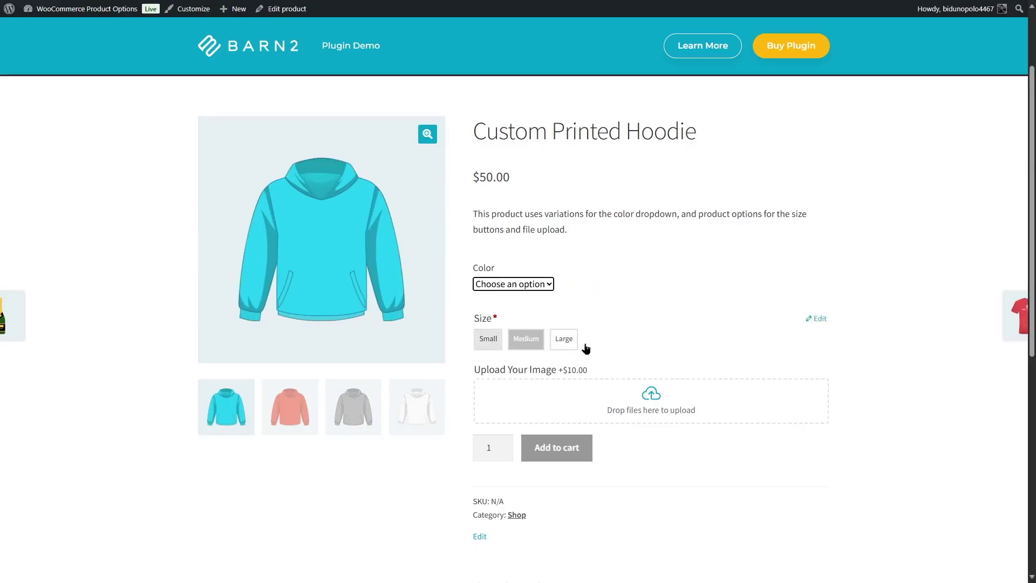
left_click(482, 339)
left_click(526, 340)
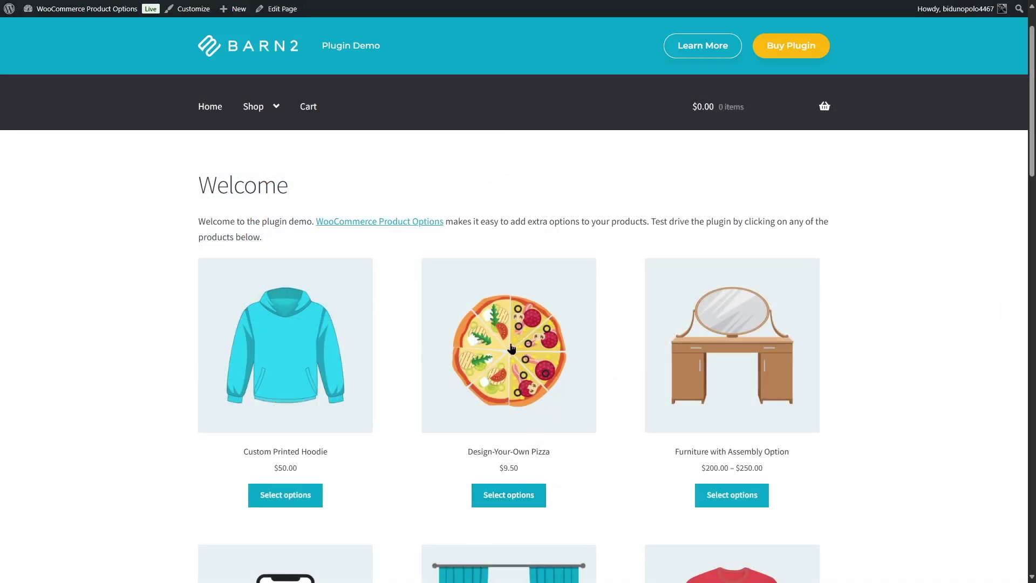
Step: On the Design-Your-Own Pizza page, try Stuffed and Italian crusts, settling on Deep pan
left_click(543, 348)
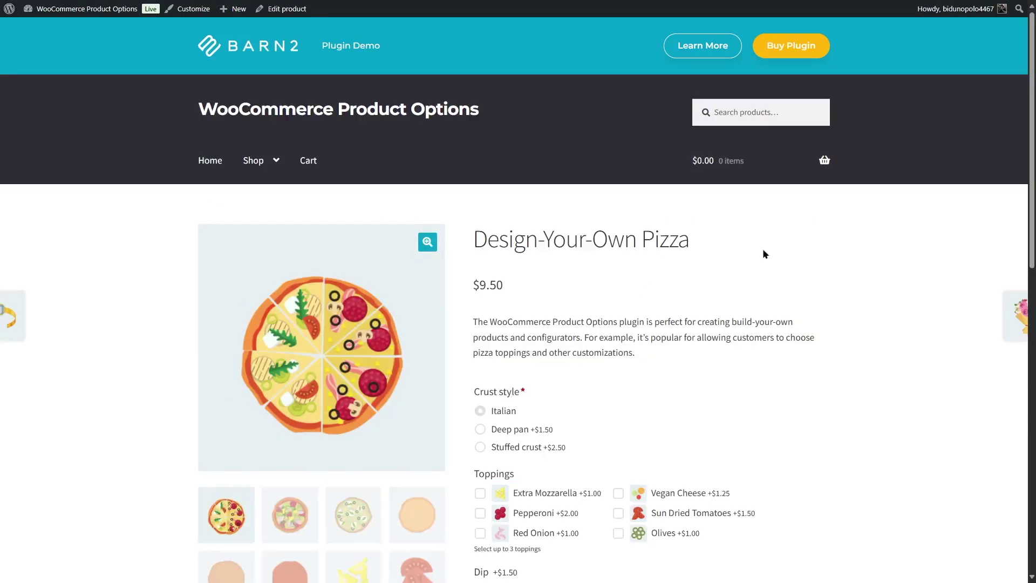
scroll(763, 249, "down", 4)
scroll(488, 301, "up", 1)
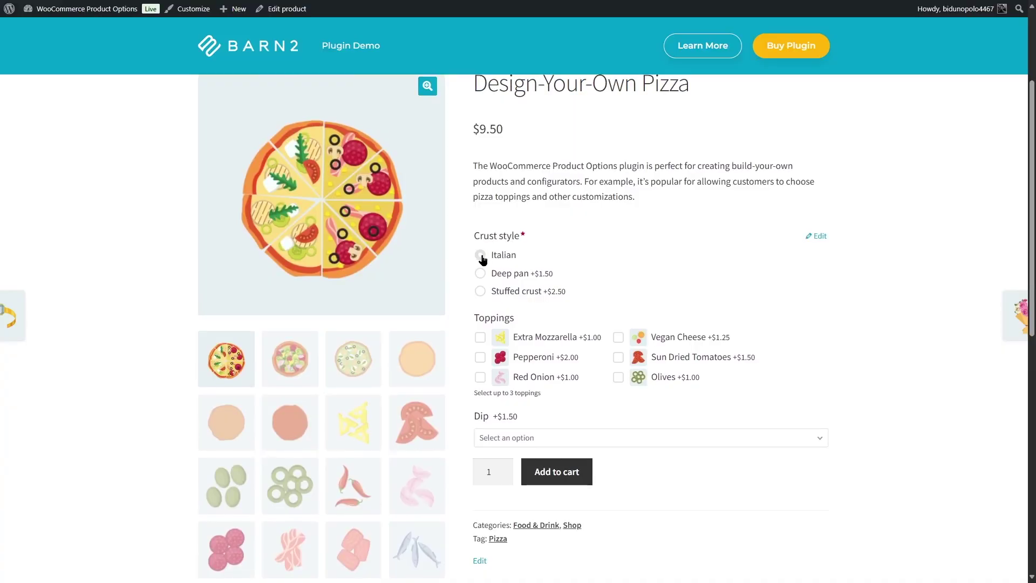
left_click(480, 273)
left_click(480, 292)
left_click(479, 255)
left_click(517, 273)
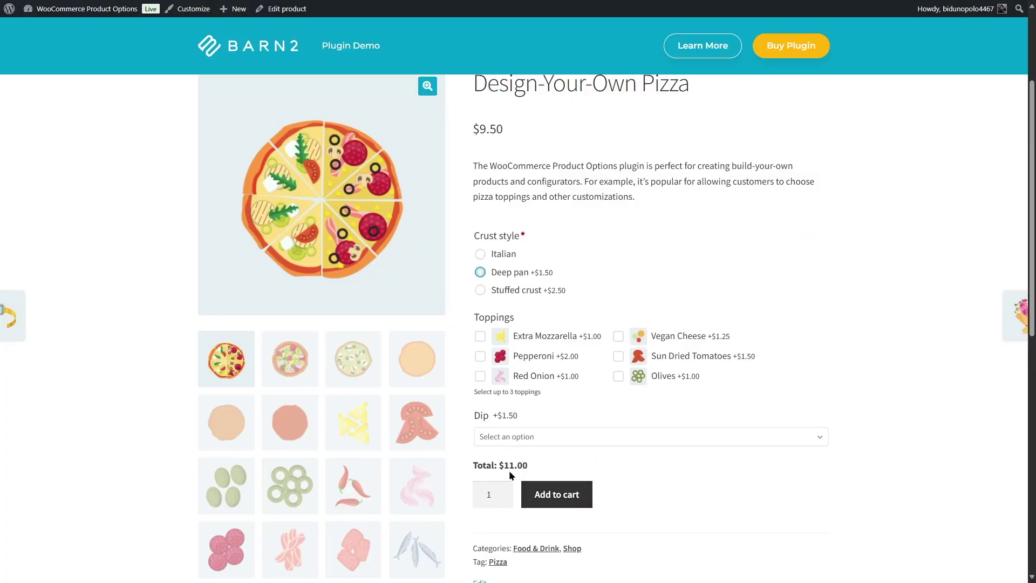
Step: Add Extra Mozzarella and Sun Dried Tomatoes toppings and view the Dip choices
left_click(480, 336)
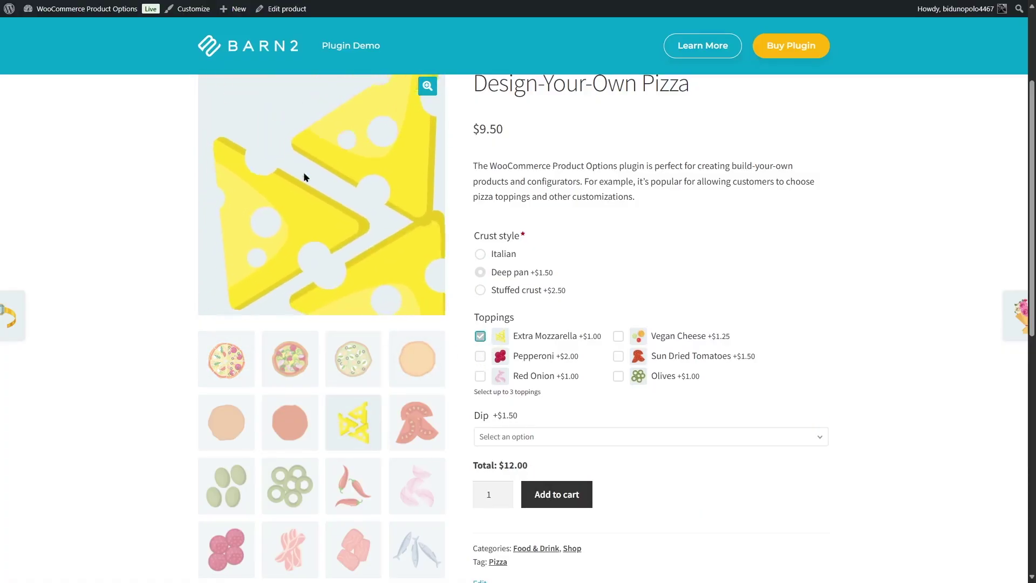
left_click(618, 356)
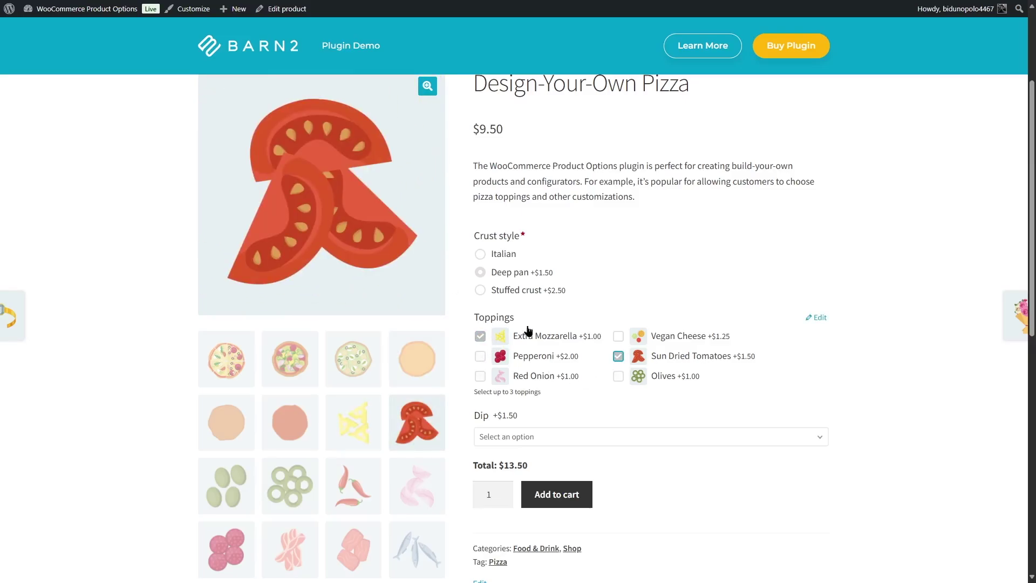
scroll(645, 351, "down", 3)
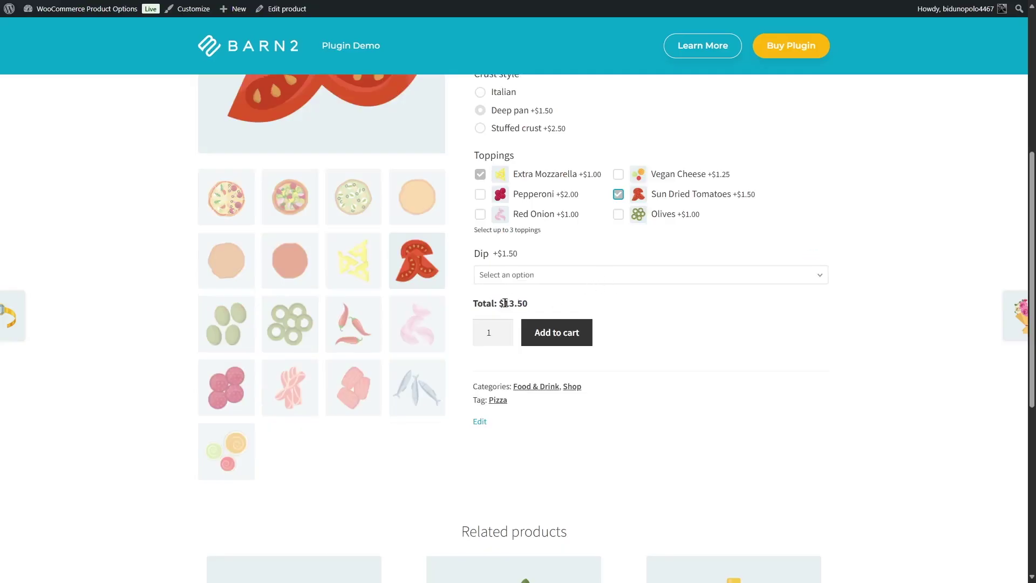
left_click(591, 276)
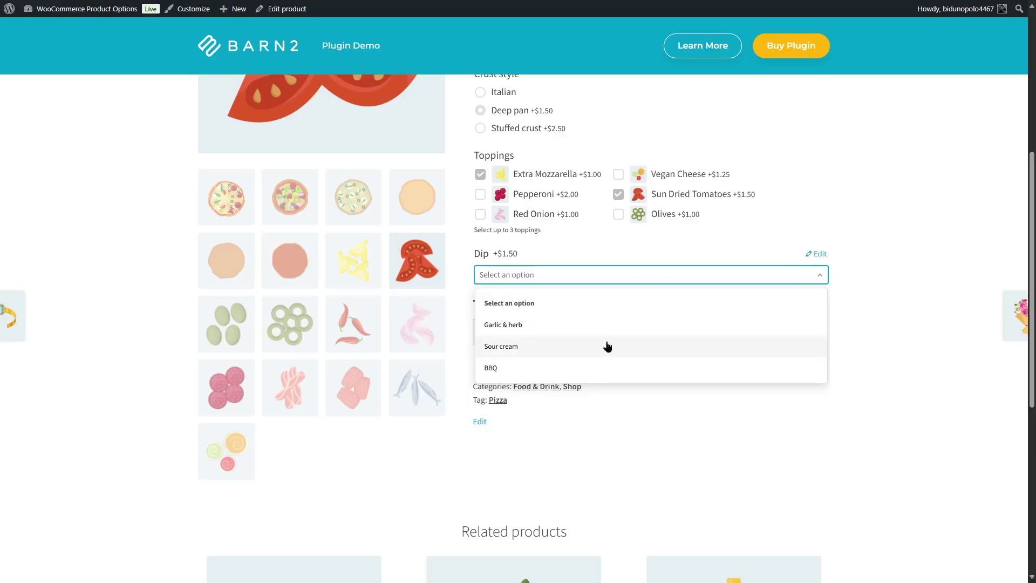
scroll(915, 326, "up", 5)
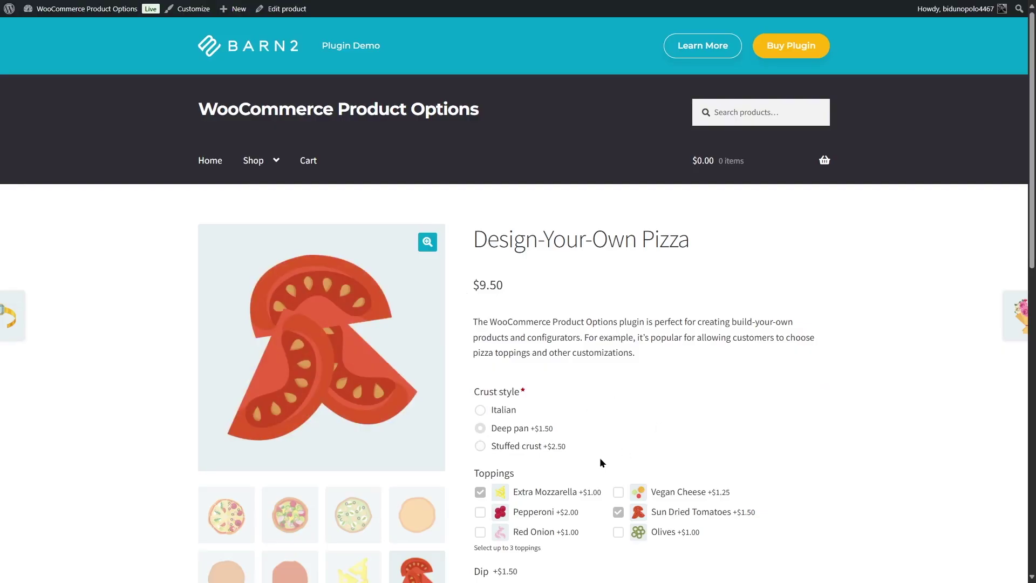
Step: Go from the dashboard to Products > Product Options, review the groups, and add a group
mouse_move(91, 13)
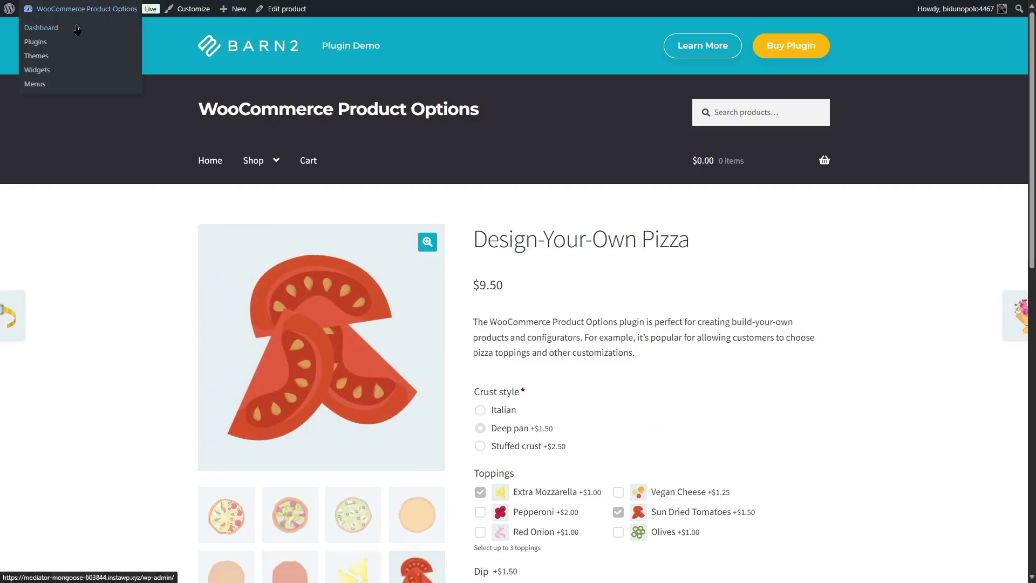
left_click(75, 31)
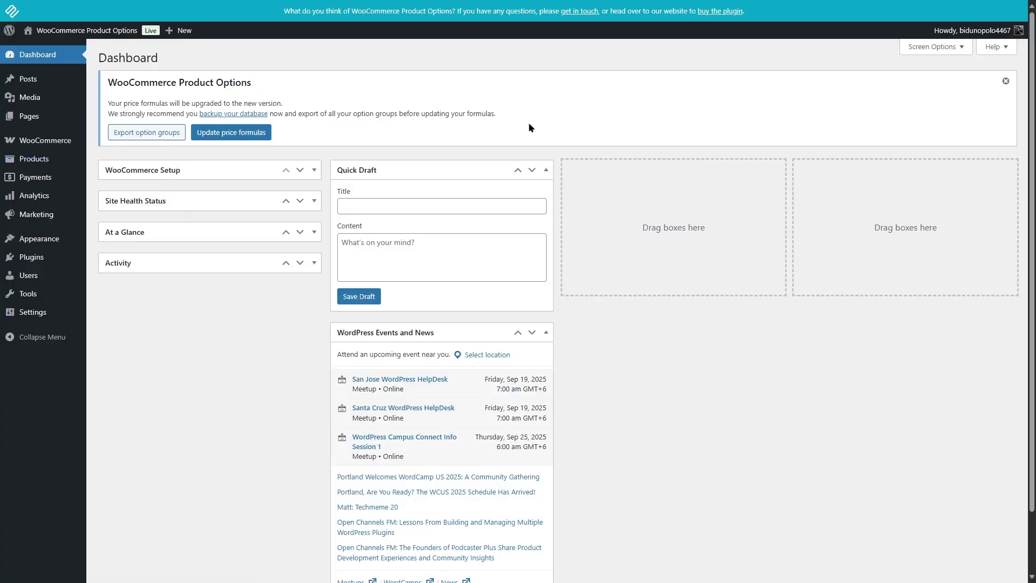
mouse_move(35, 162)
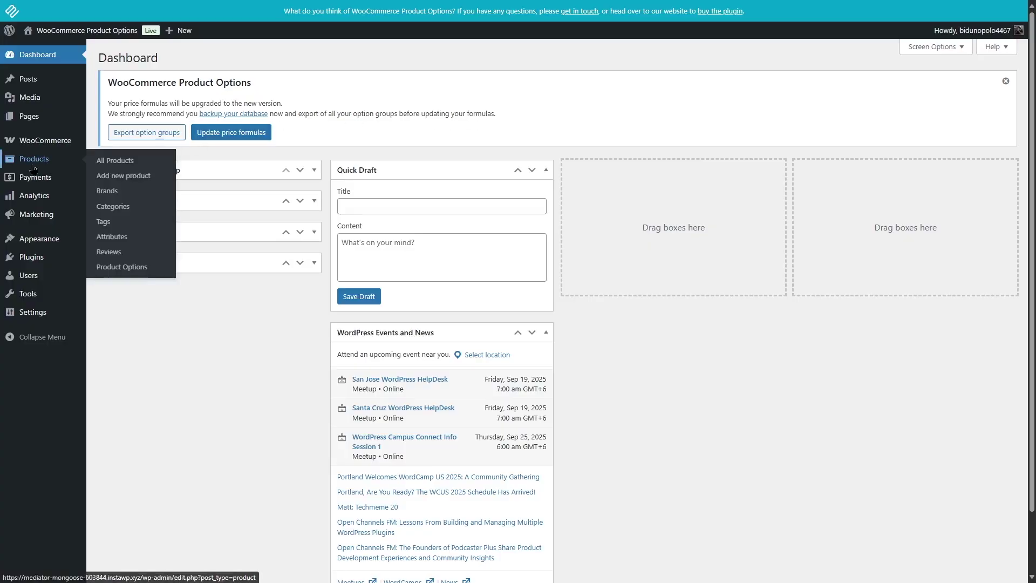
left_click(129, 268)
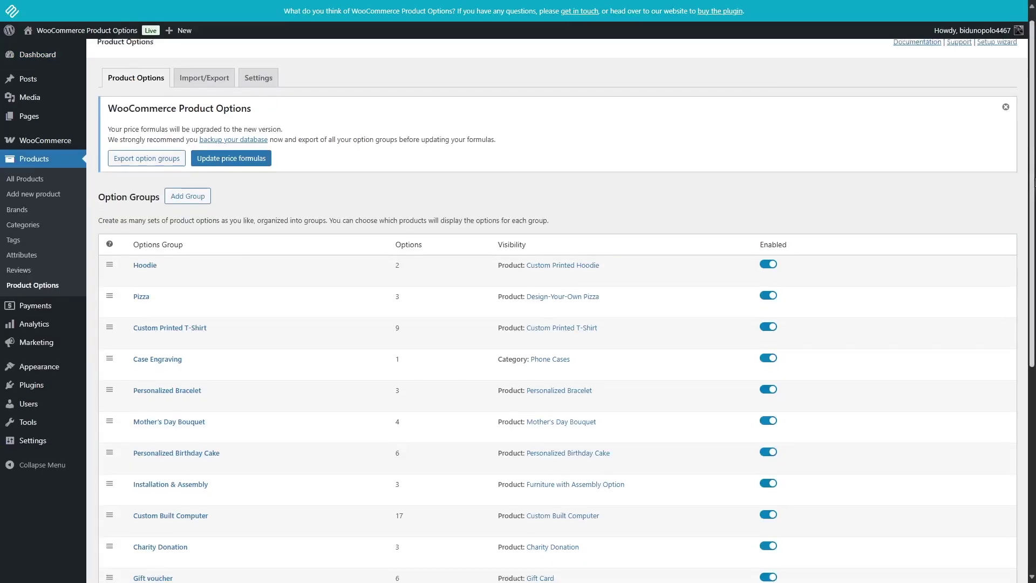
scroll(518, 324, "down", 5)
scroll(479, 147, "up", 5)
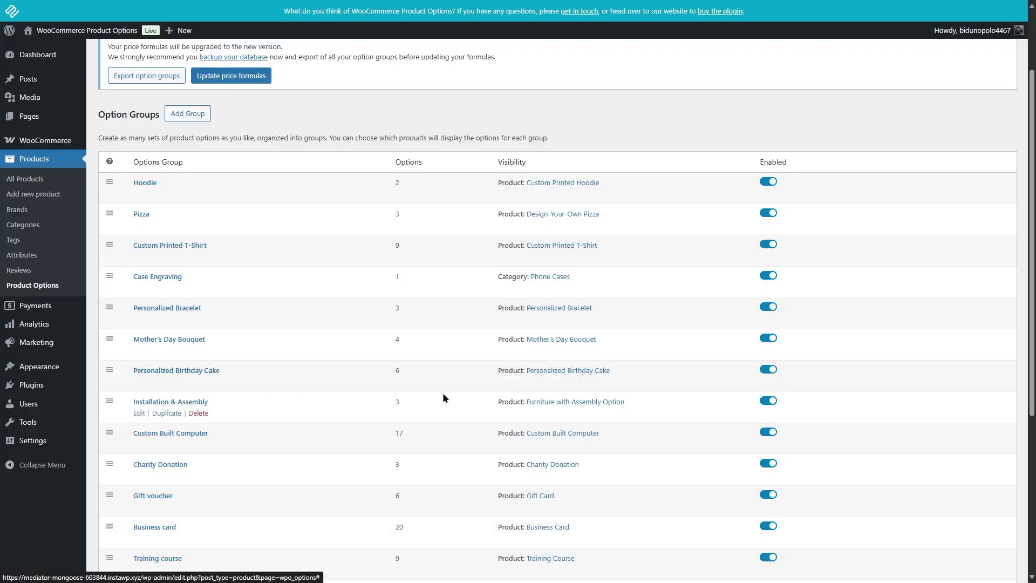
scroll(637, 324, "down", 3)
scroll(884, 256, "up", 5)
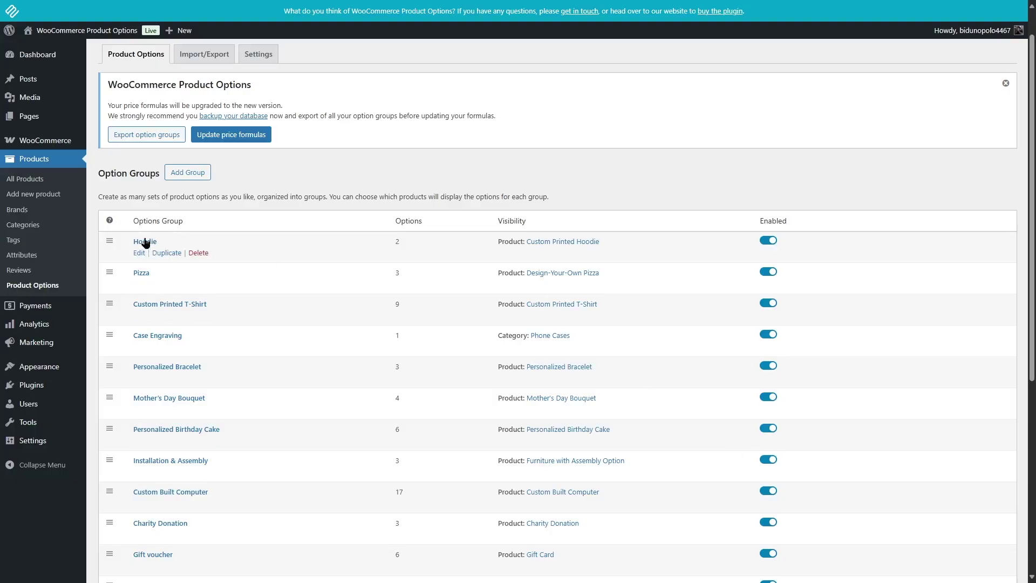
left_click(181, 175)
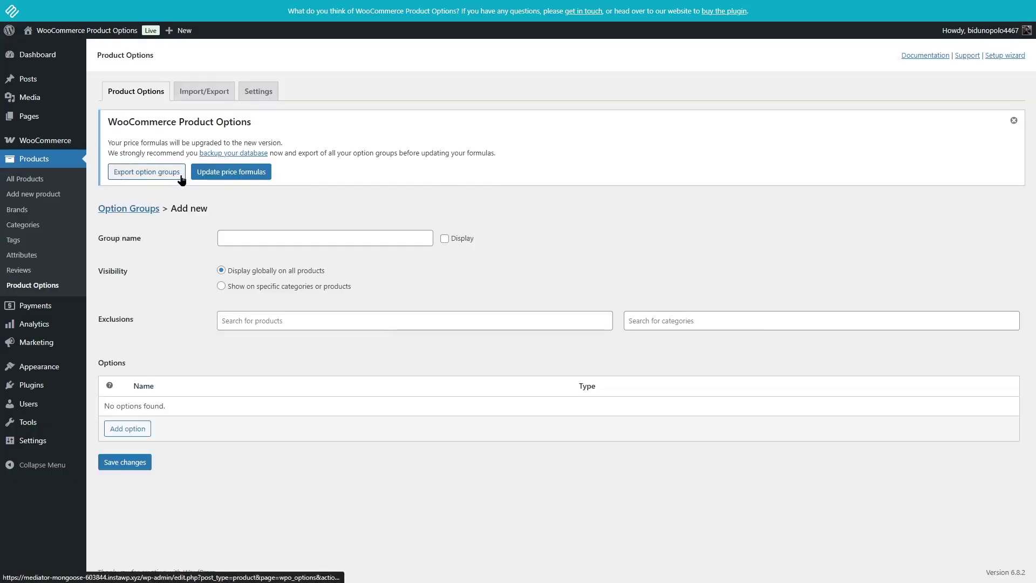
Step: Toggle the Display group name checkbox, choose specific categories or products, then return to Product Options
left_click(219, 242)
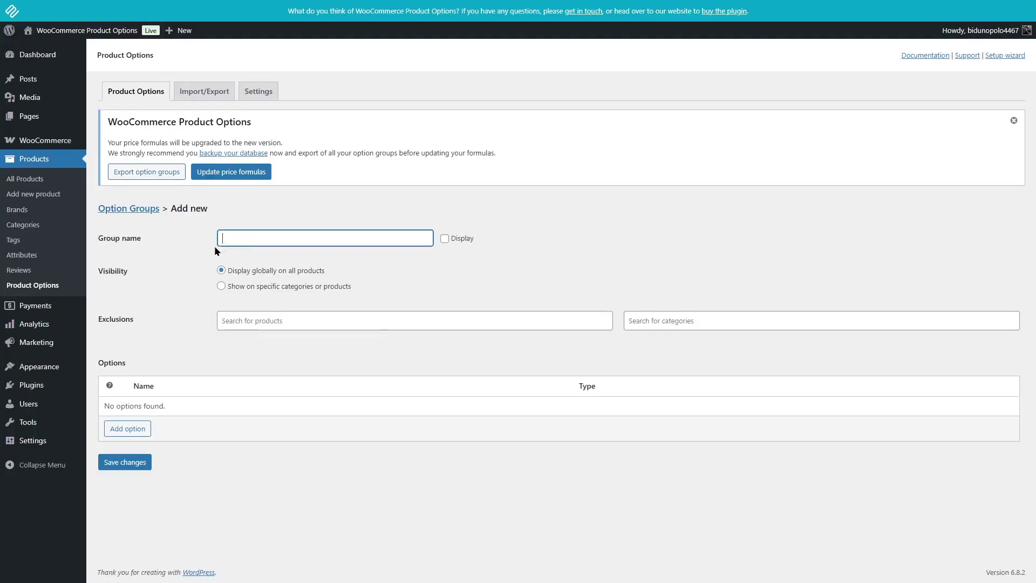
left_click(444, 239)
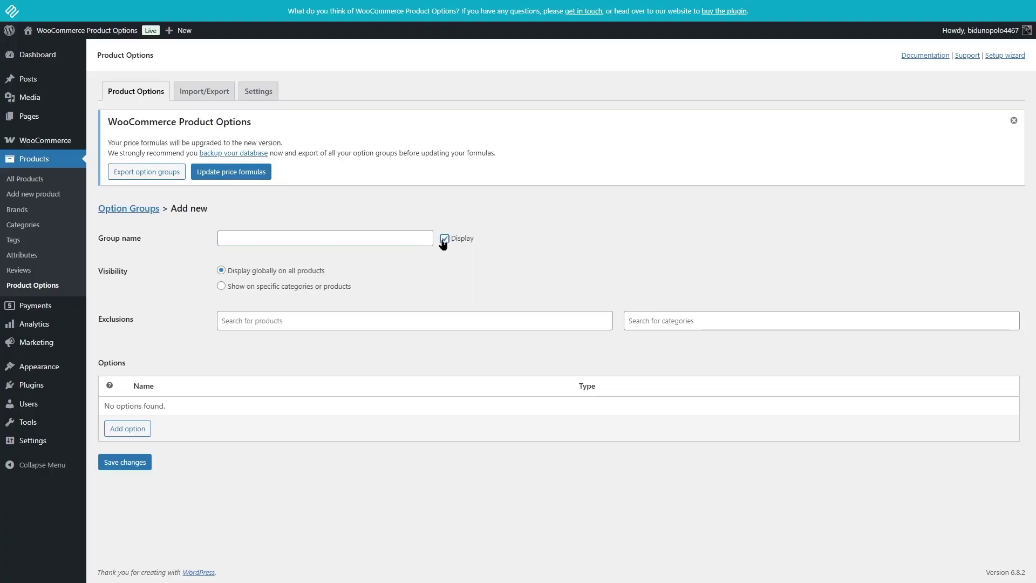
left_click(445, 239)
left_click(286, 242)
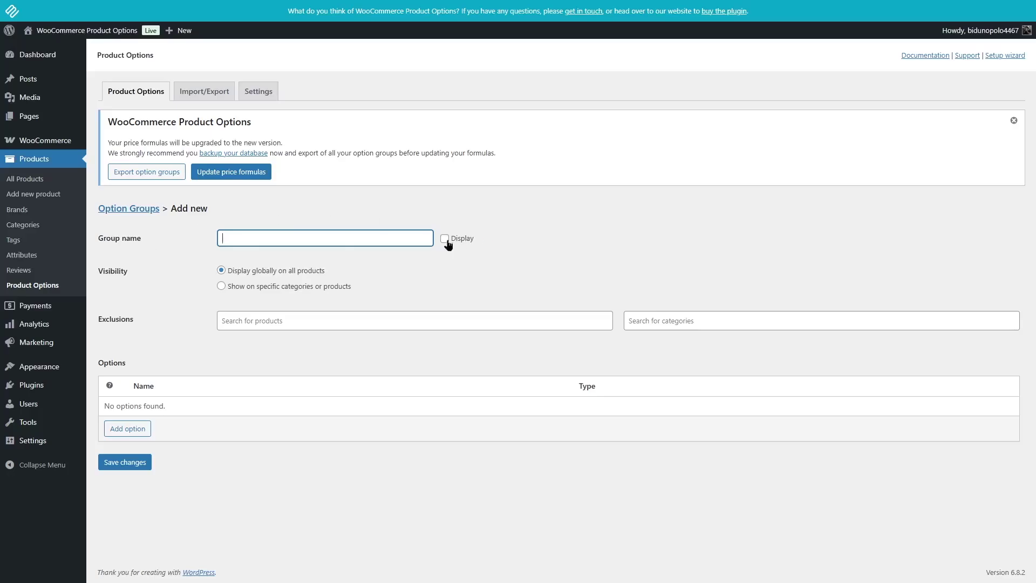
left_click(226, 237)
left_click(237, 287)
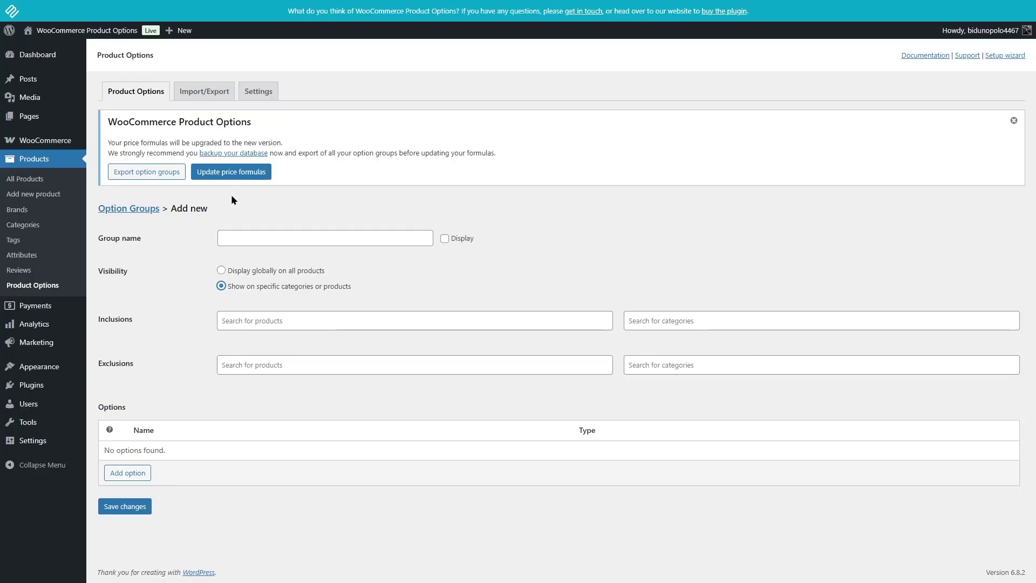
left_click(38, 285)
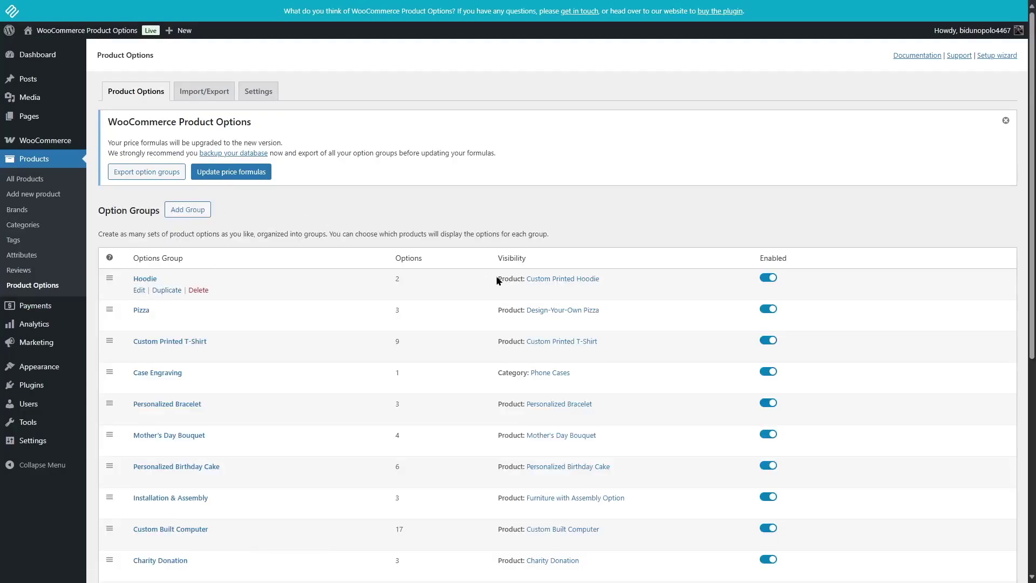
Step: Edit the Hoodie group and expand its Size option with Small, Medium, Large labels
left_click(140, 290)
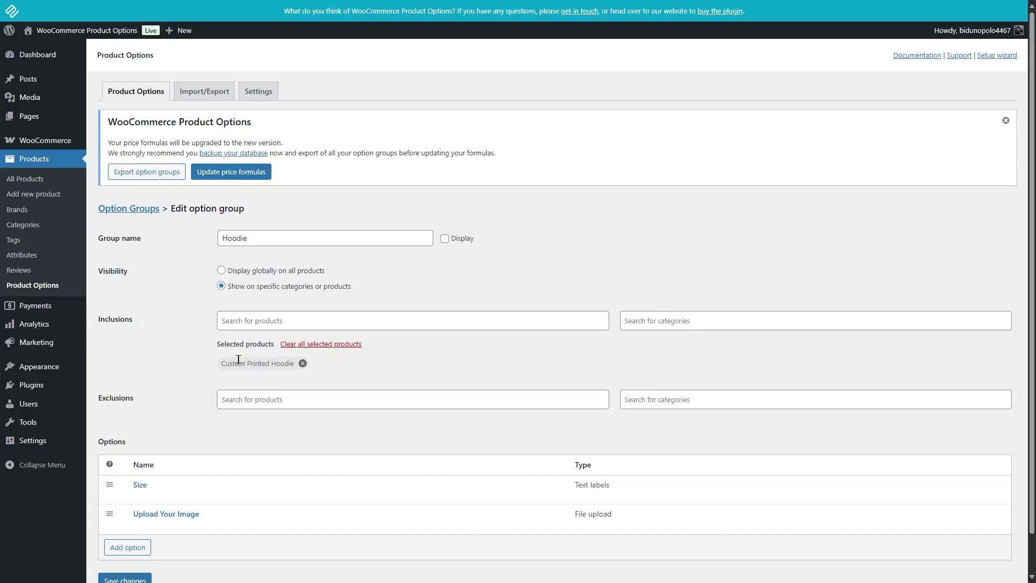
scroll(760, 402, "down", 1)
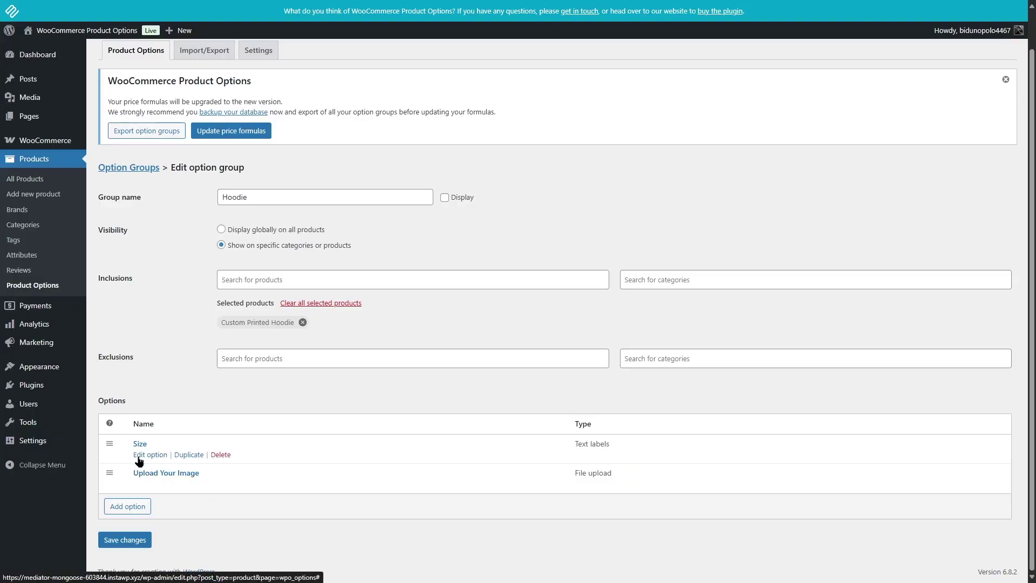
left_click(147, 456)
left_click_drag(1029, 241, 1029, 399)
scroll(158, 177, "up", 3)
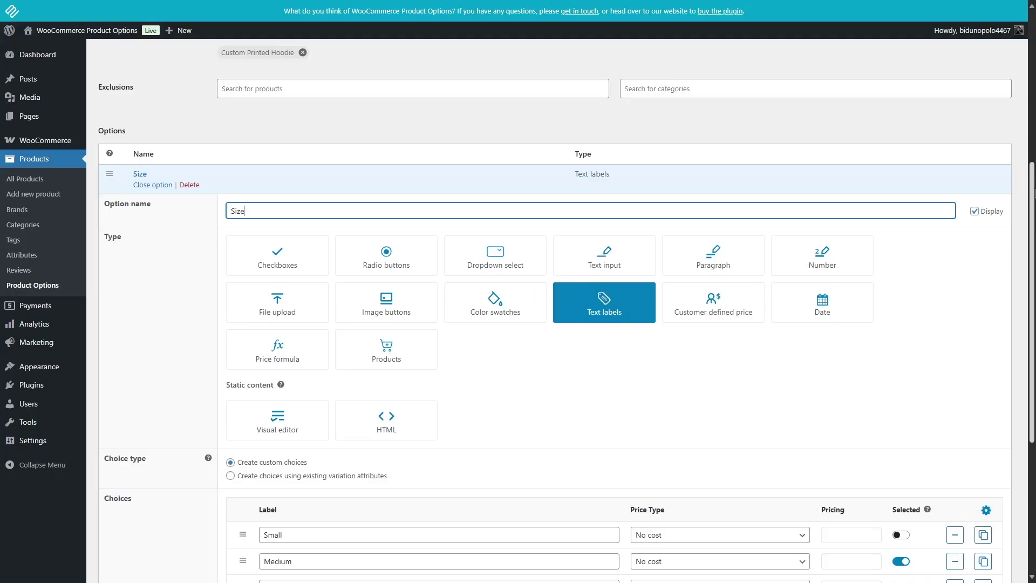
scroll(742, 281, "down", 4)
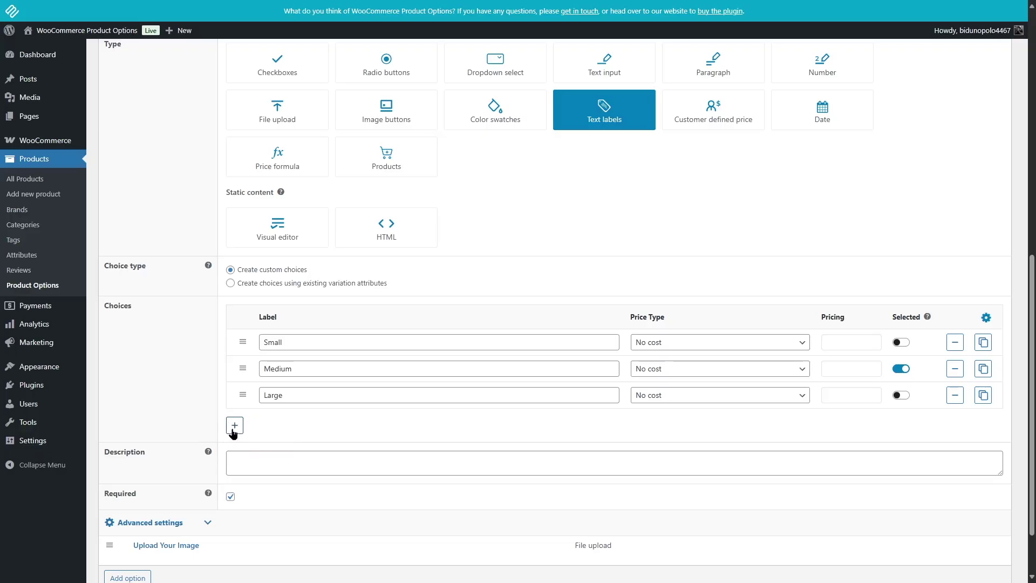
scroll(258, 382, "down", 3)
left_click(282, 389)
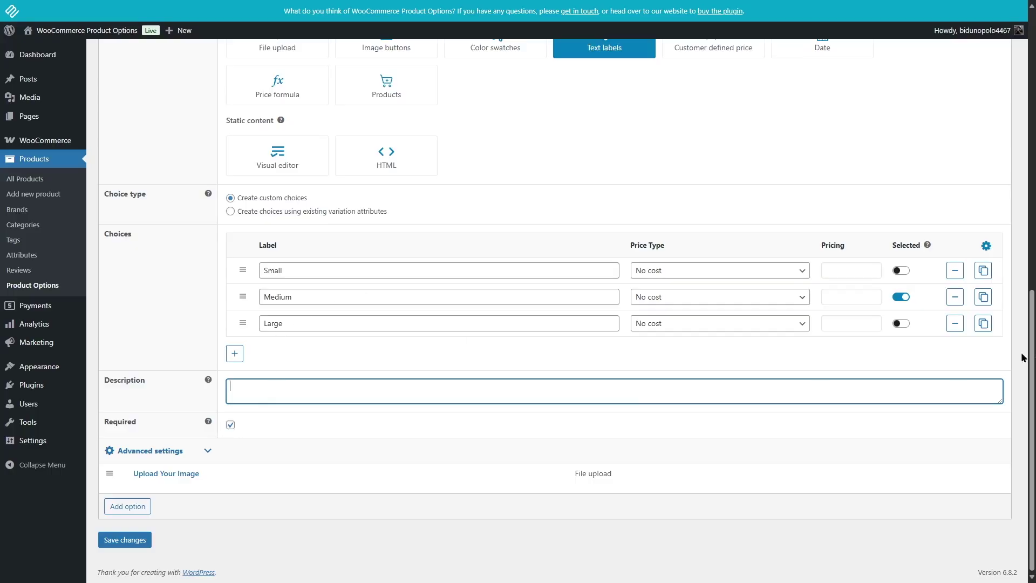
scroll(1024, 357, "up", 4)
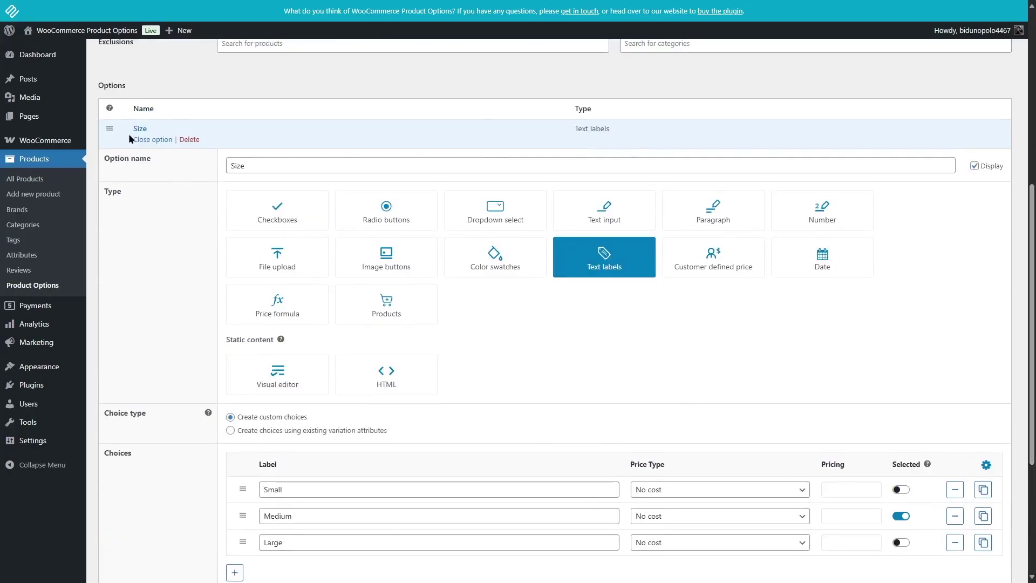
left_click(138, 139)
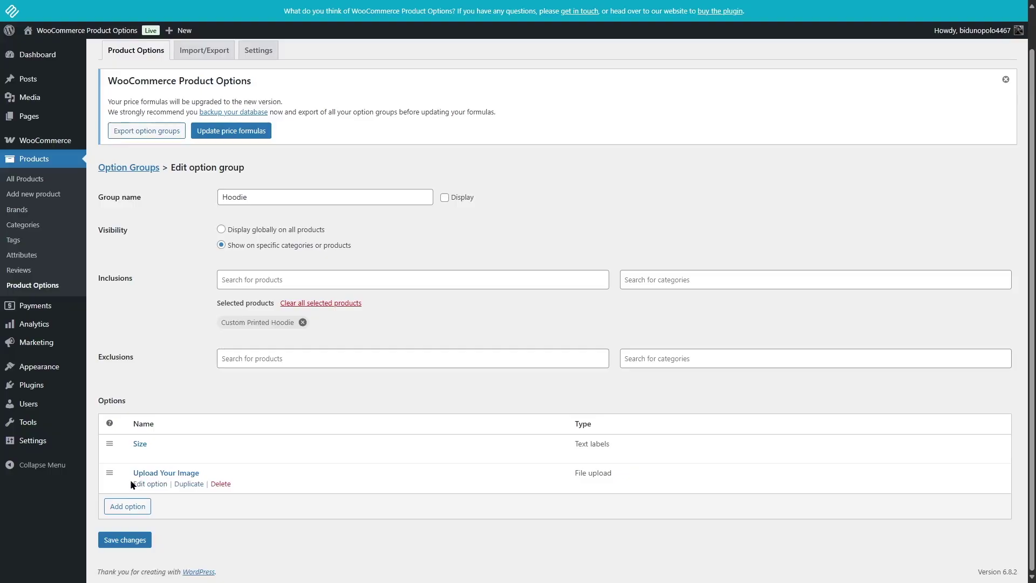
left_click(136, 484)
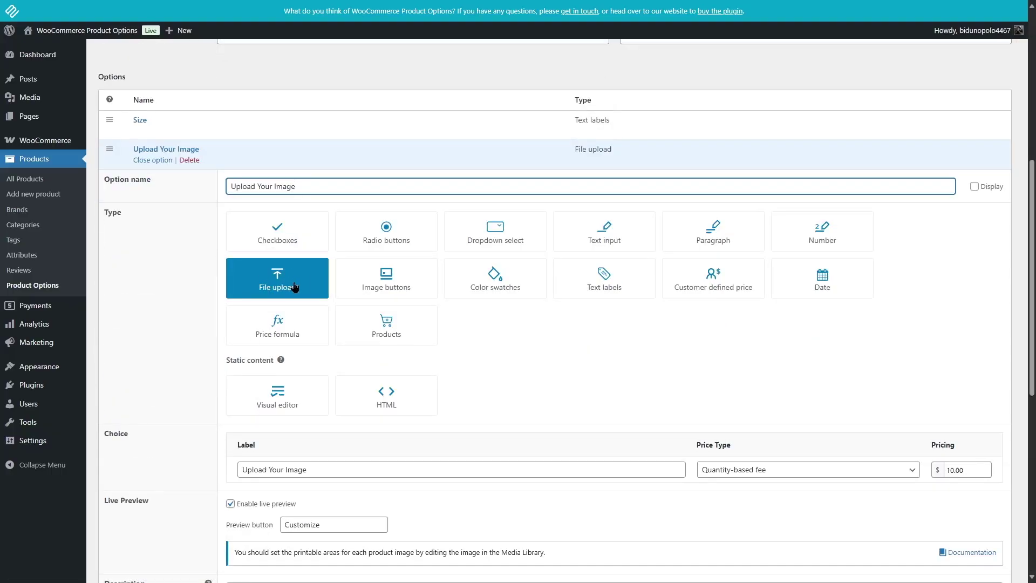
scroll(295, 286, "down", 2)
scroll(998, 229, "up", 4)
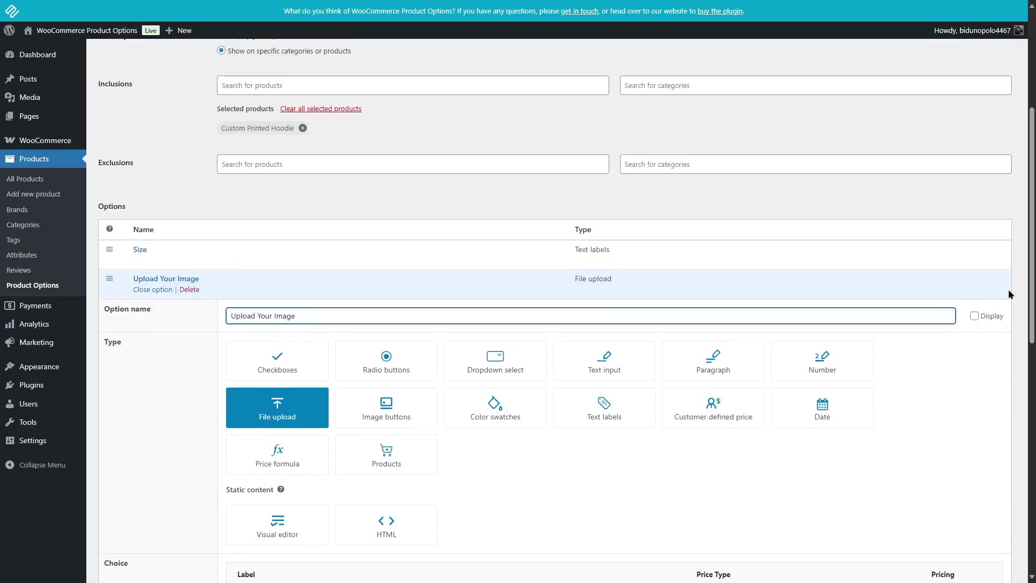
scroll(1010, 294, "down", 6)
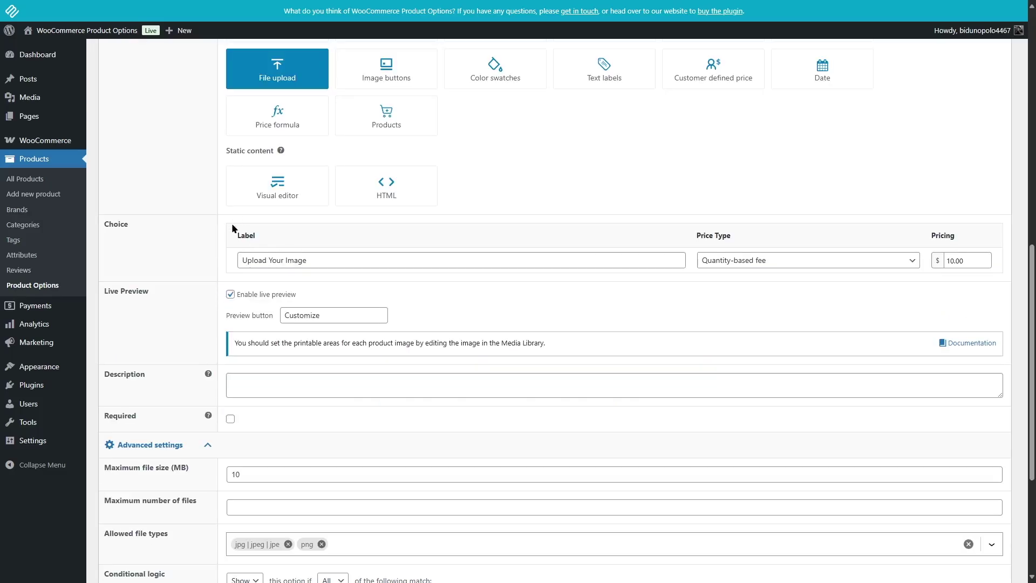
left_click(726, 265)
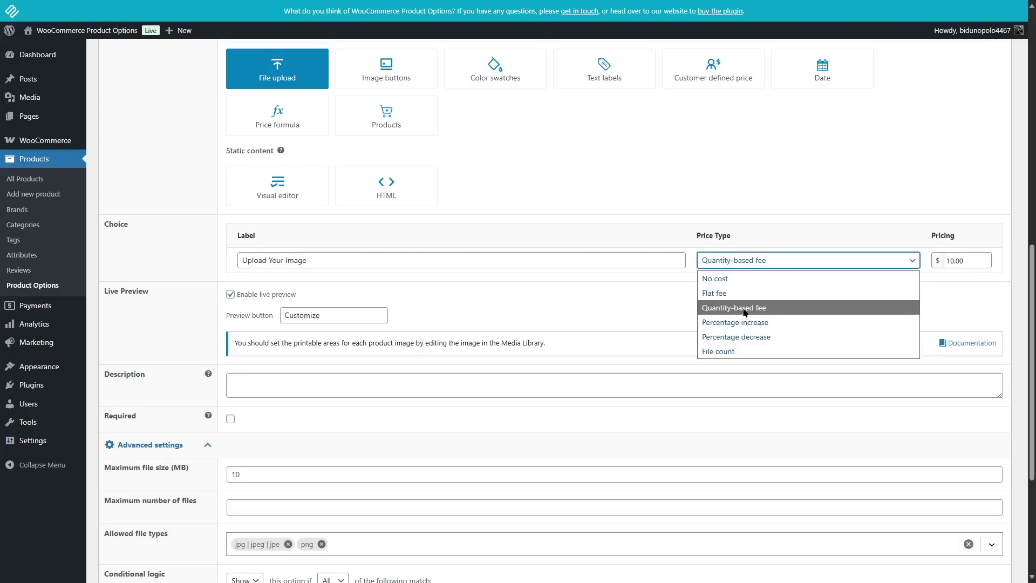
left_click(958, 300)
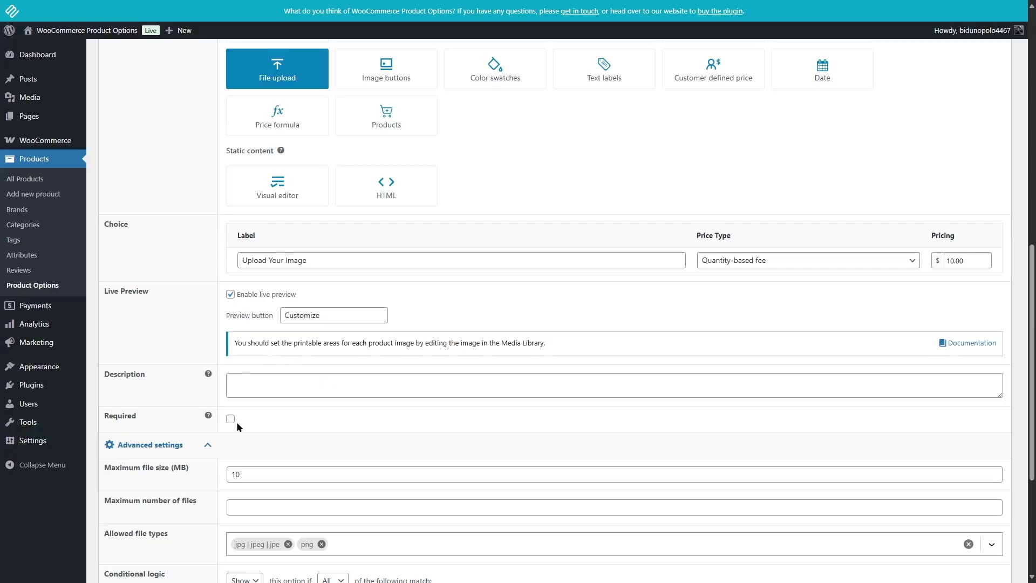
scroll(242, 425, "down", 3)
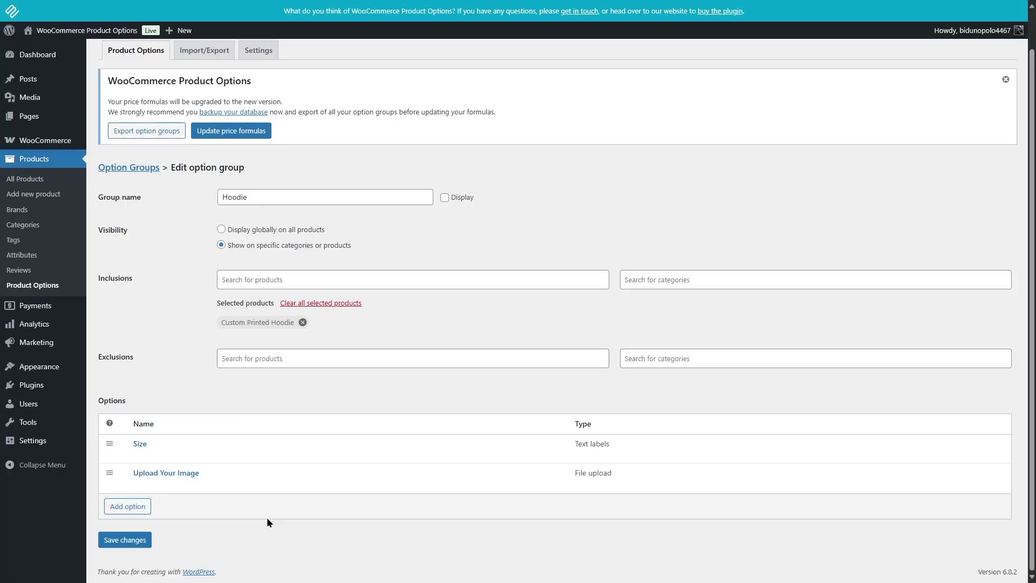
Step: Add a new Hoodie option named Color using colour swatches
left_click(127, 506)
scroll(189, 453, "down", 4)
left_click(286, 322)
type("Color")
scroll(516, 351, "up", 1)
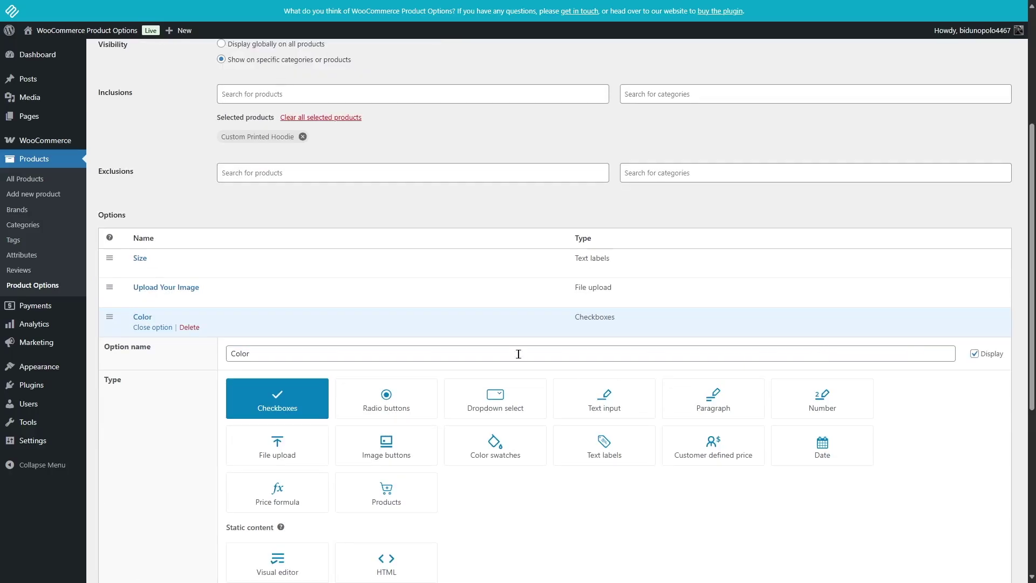
scroll(518, 354, "down", 2)
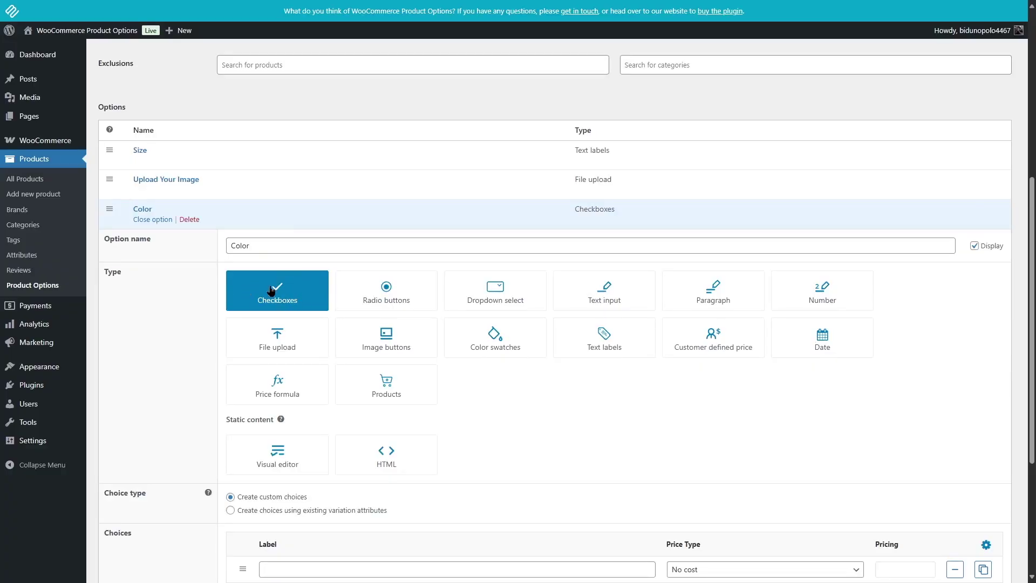
left_click(493, 348)
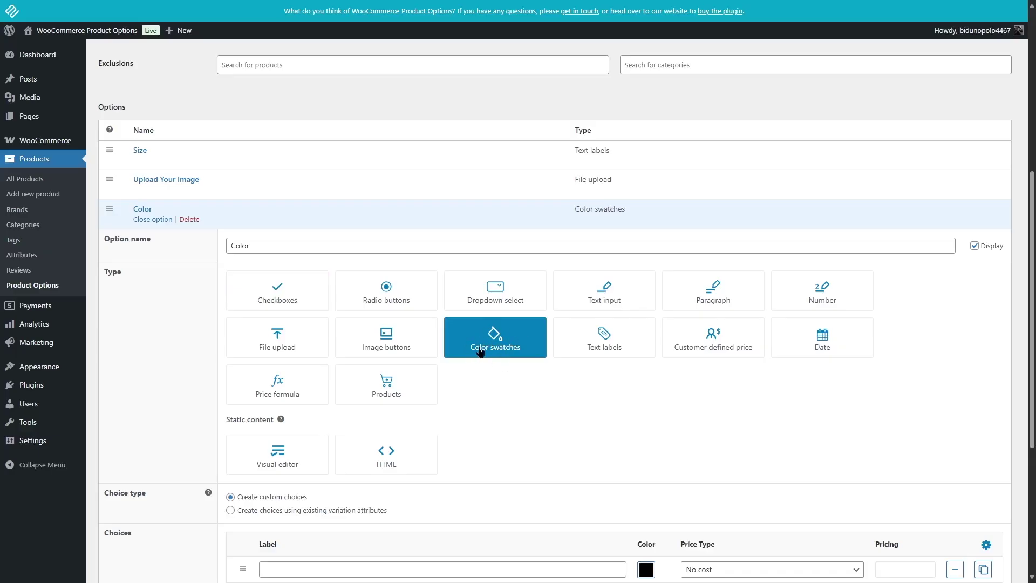
Step: Set the first colour choice's swatch to red
scroll(475, 351, "down", 2)
scroll(475, 346, "down", 2)
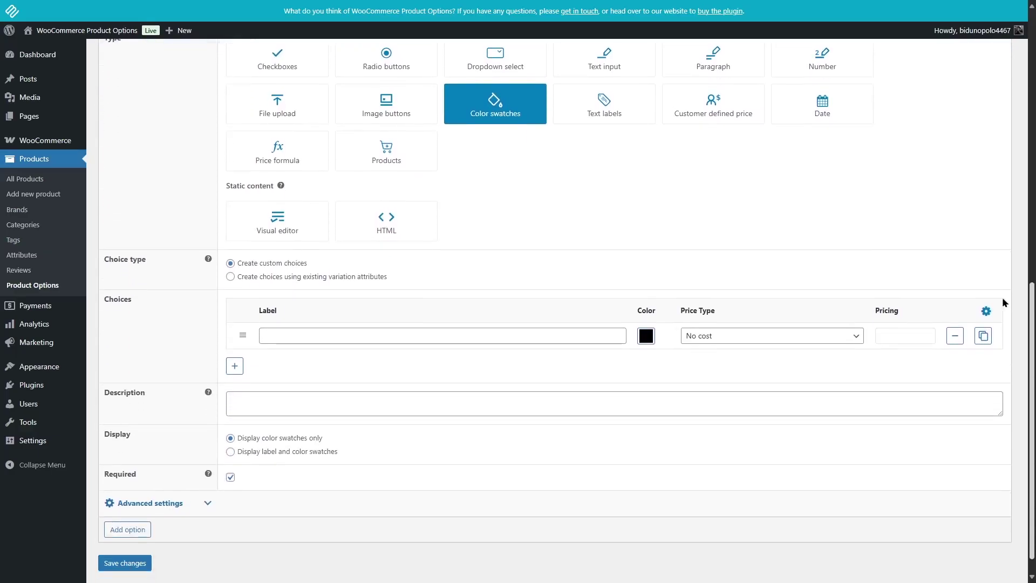
left_click(432, 335)
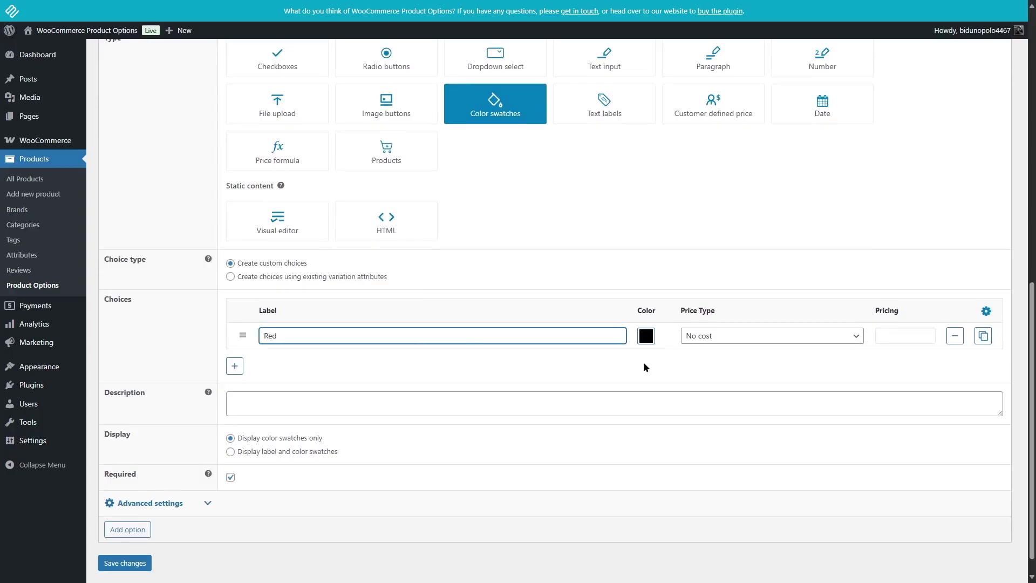
left_click(646, 335)
left_click_drag(606, 458, 732, 341)
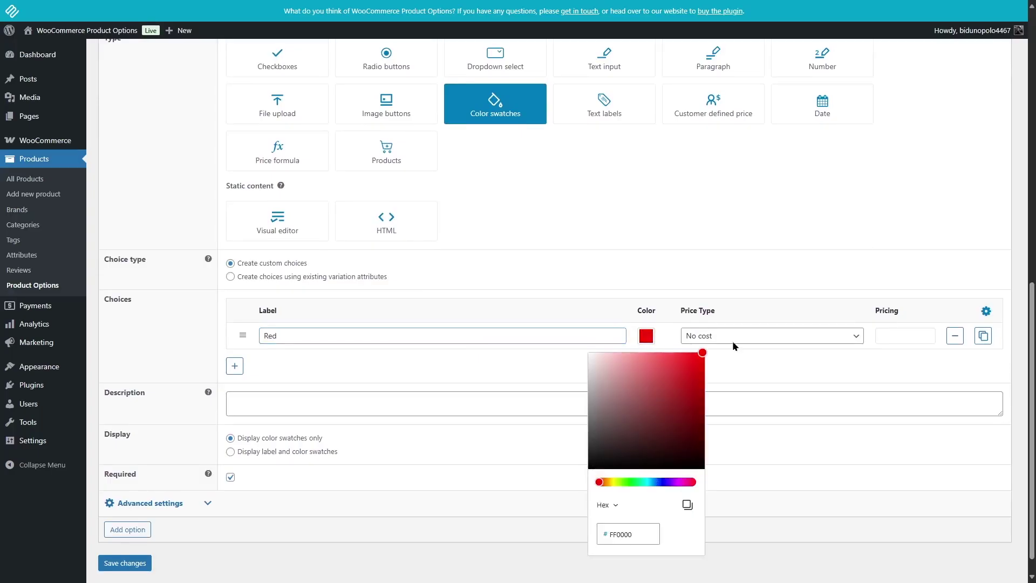
left_click(744, 360)
Step: Add two more colour choices labelled Black and White
left_click(235, 366)
left_click(298, 333)
type("Black")
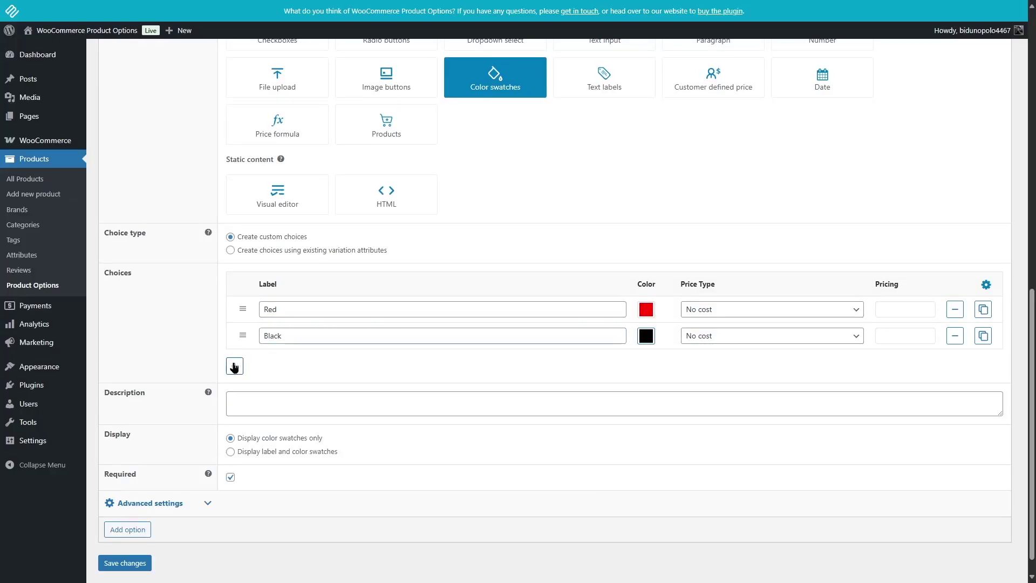
left_click(235, 366)
left_click(306, 332)
type("White")
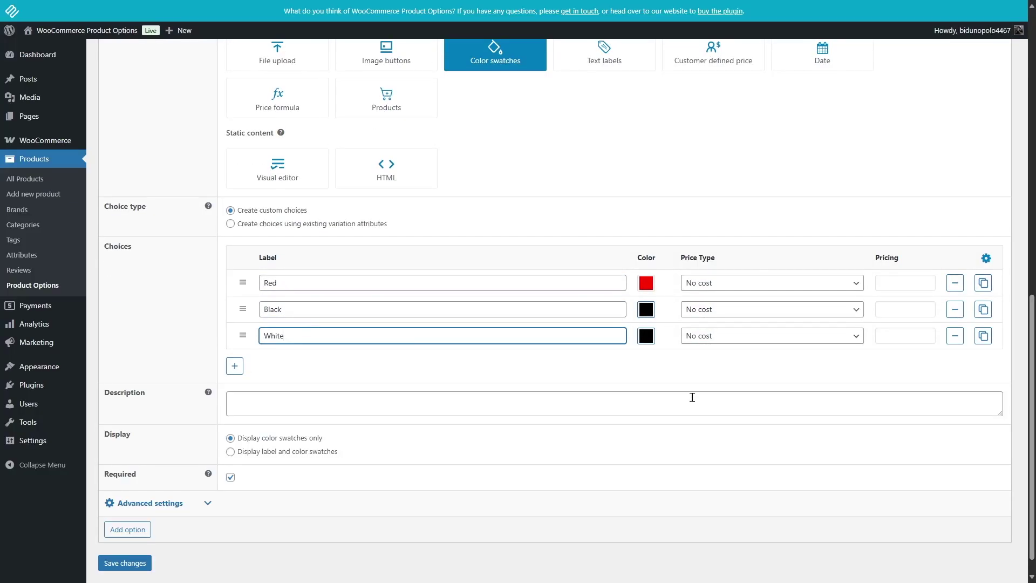
Step: Set the White choice's swatch to a near-white colour
left_click(650, 335)
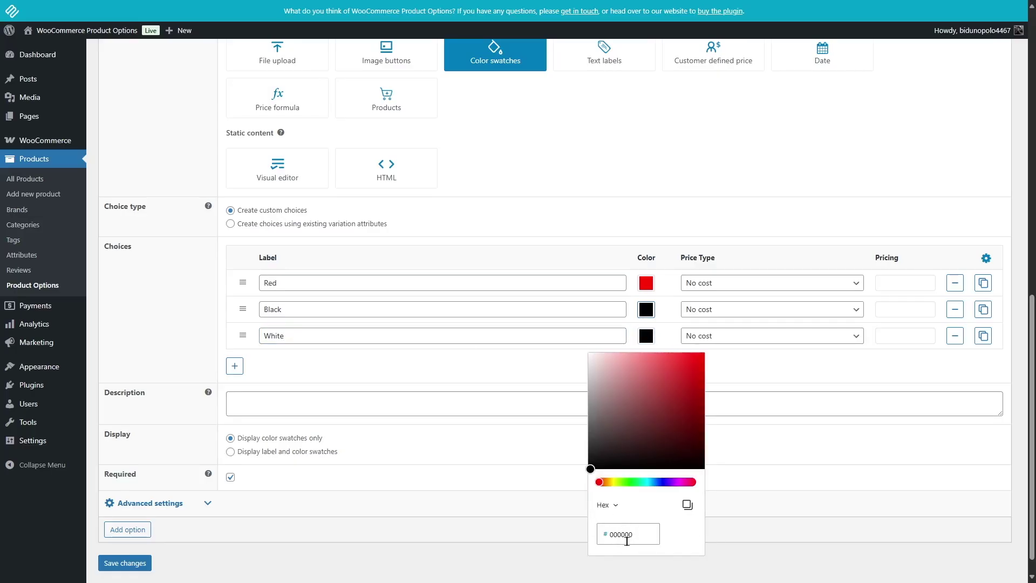
left_click_drag(606, 484, 657, 483)
left_click_drag(667, 406, 680, 421)
left_click(653, 424)
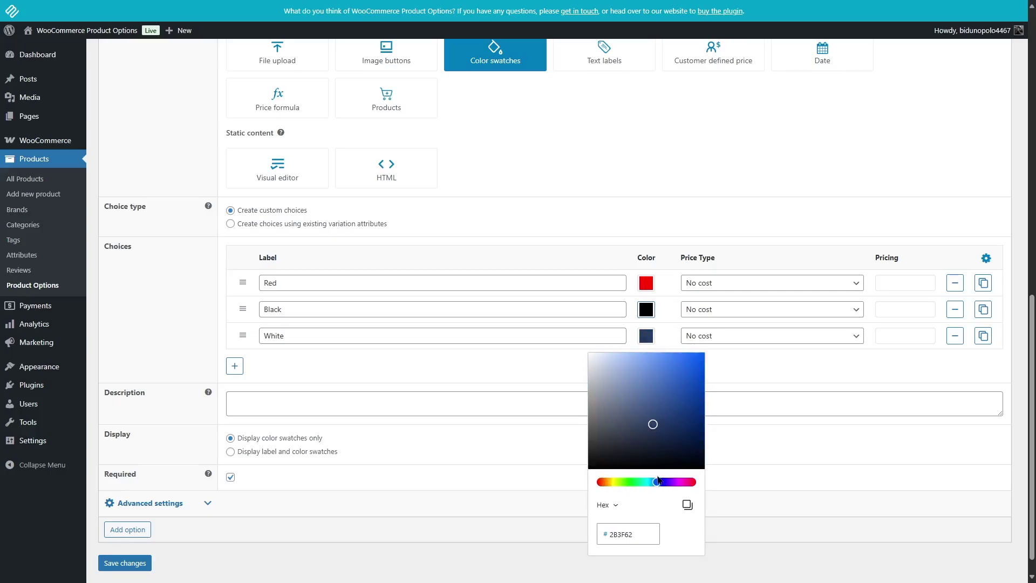
left_click_drag(621, 480, 597, 482)
left_click_drag(623, 407, 573, 345)
left_click(517, 357)
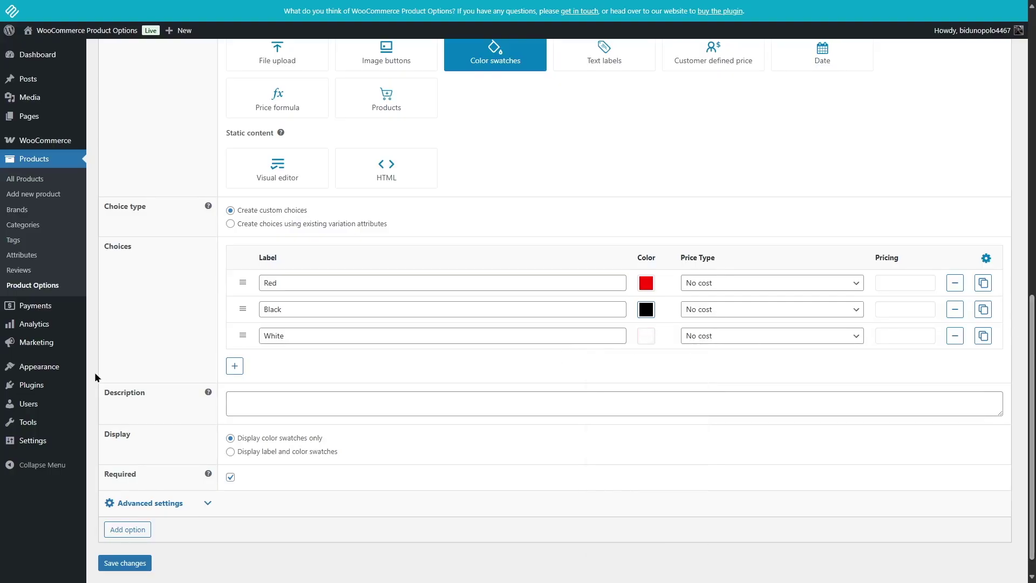
Step: Save the Hoodie option group
left_click(125, 563)
scroll(347, 419, "down", 1)
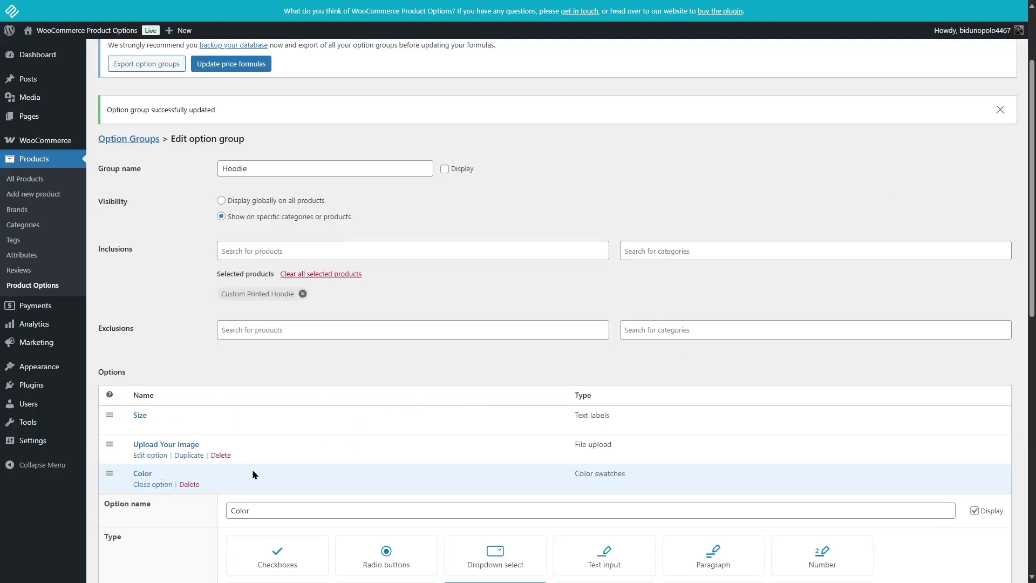
scroll(270, 297, "up", 2)
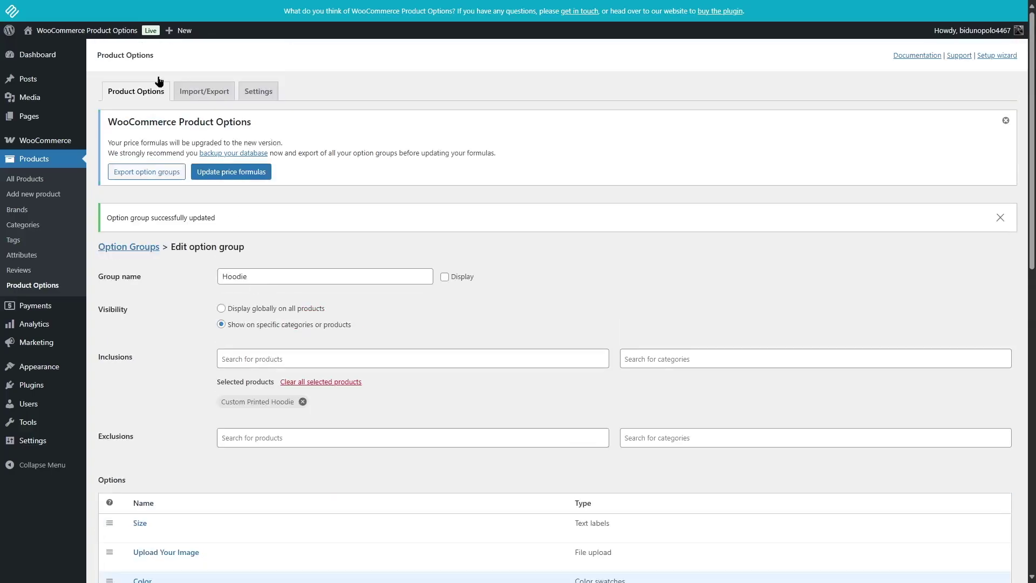
Step: On the storefront's Custom Printed Hoodie page, pick the red swatch, then return to the Dashboard
mouse_move(50, 30)
left_click(48, 54)
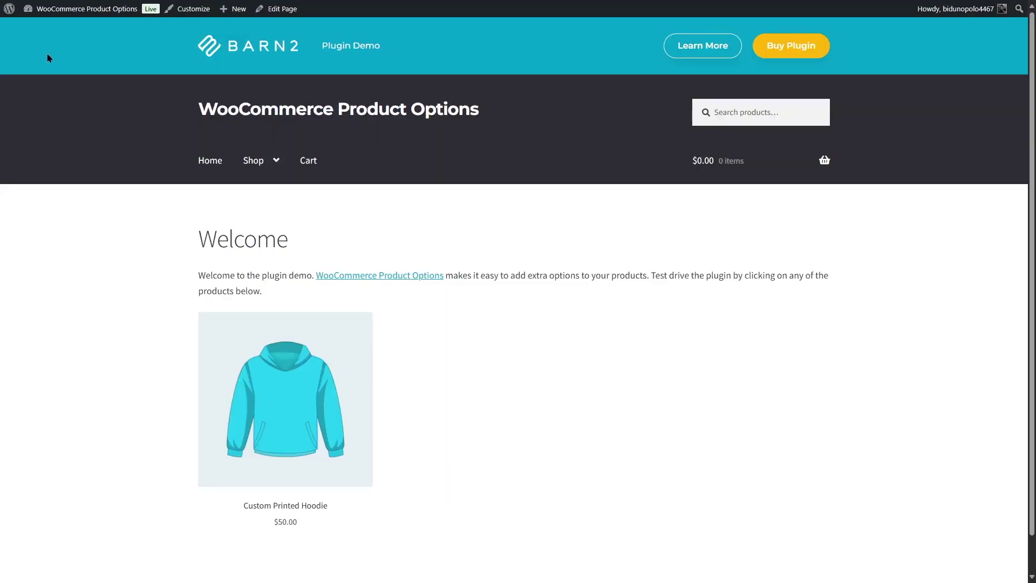
left_click(302, 394)
scroll(294, 389, "down", 2)
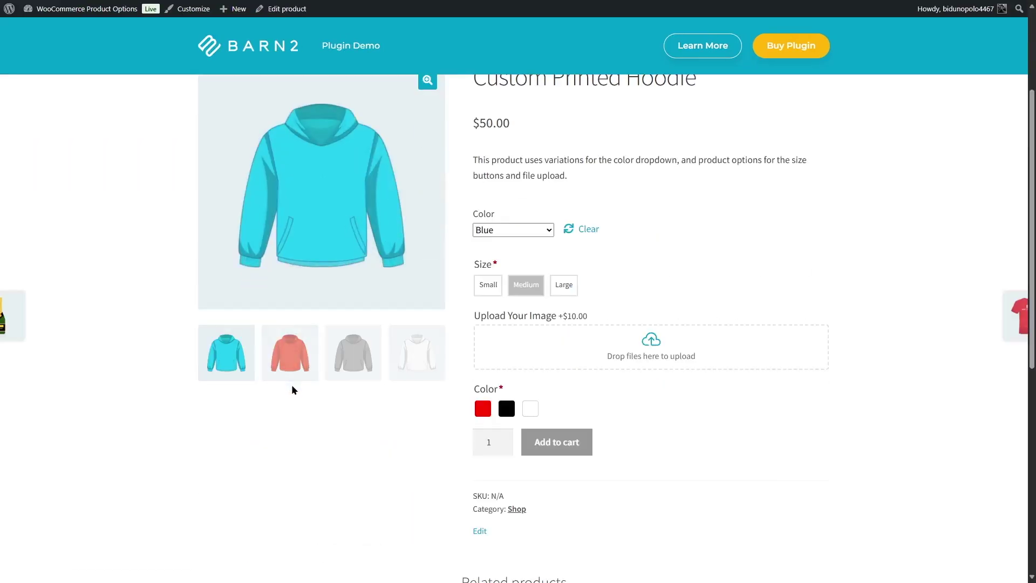
mouse_move(501, 412)
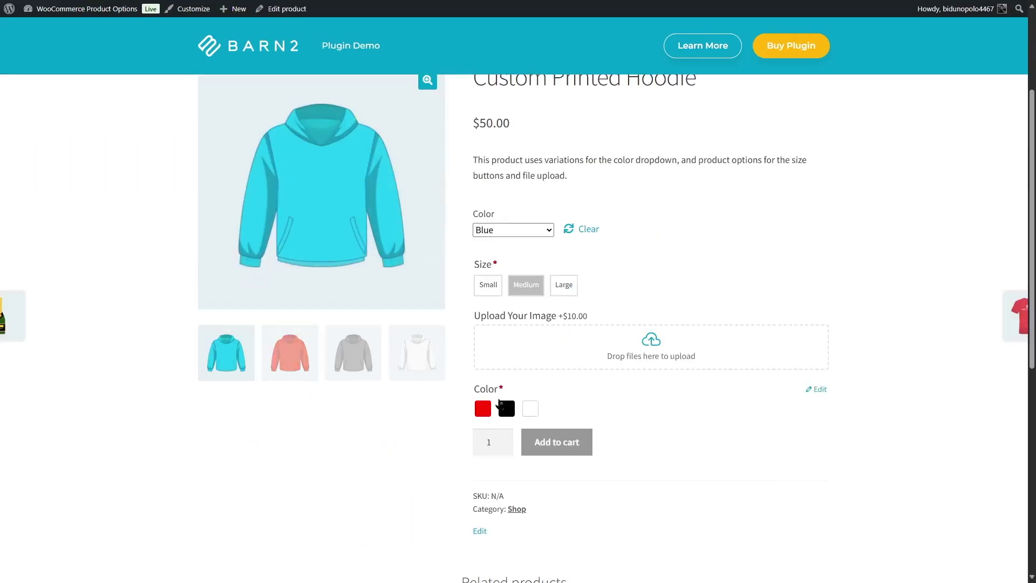
left_click(484, 410)
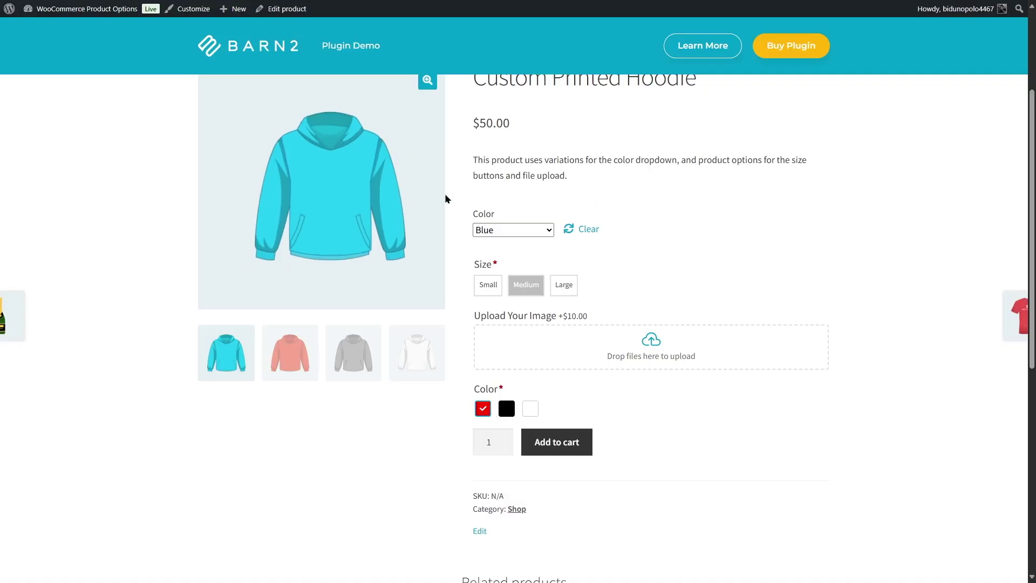
mouse_move(504, 412)
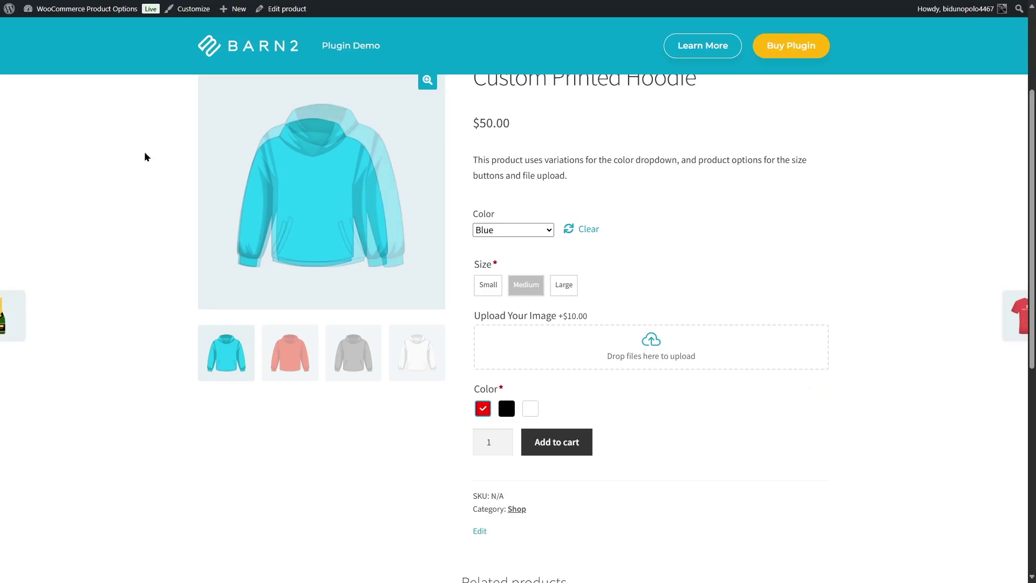
mouse_move(100, 8)
left_click(81, 29)
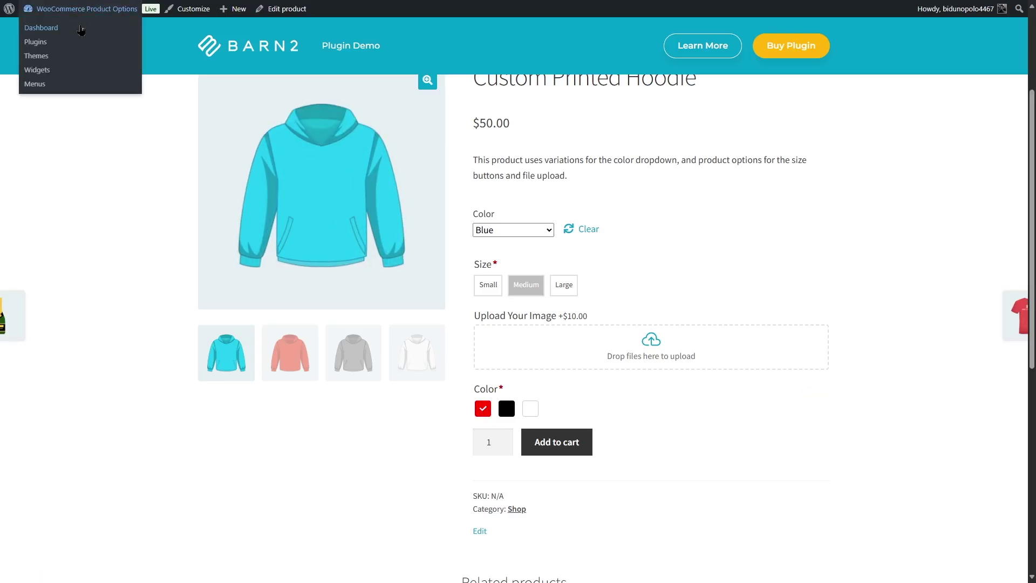
Step: Edit the Hoodie group, delete its Color option, and return to Product Options without saving
mouse_move(37, 159)
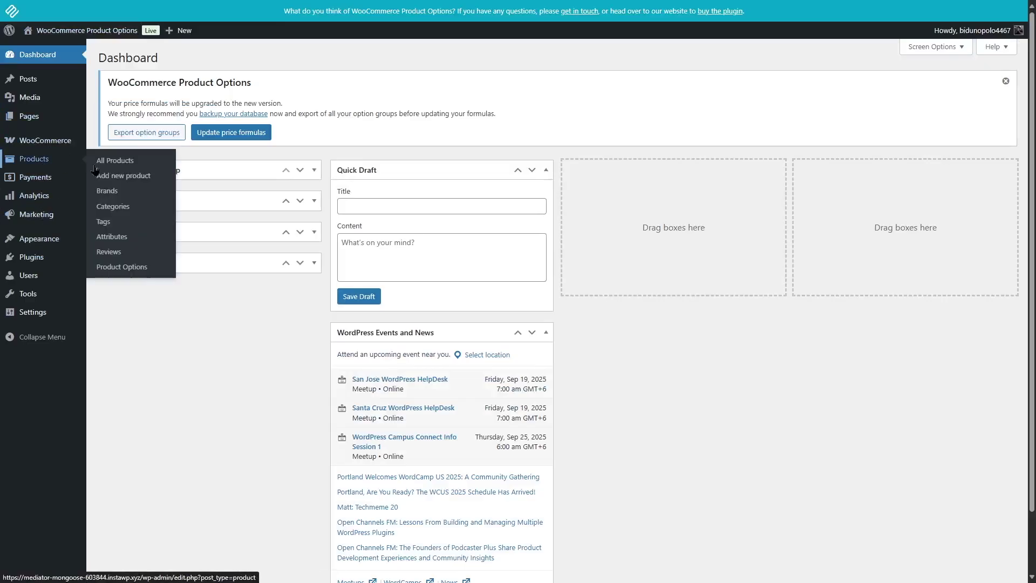
left_click(153, 275)
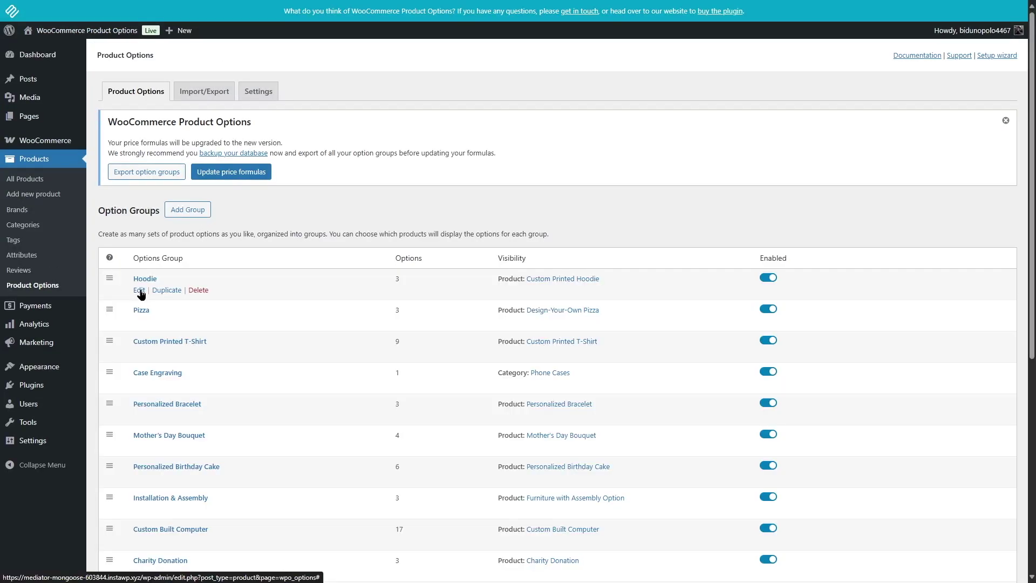
left_click(141, 289)
scroll(131, 479, "down", 3)
mouse_move(132, 479)
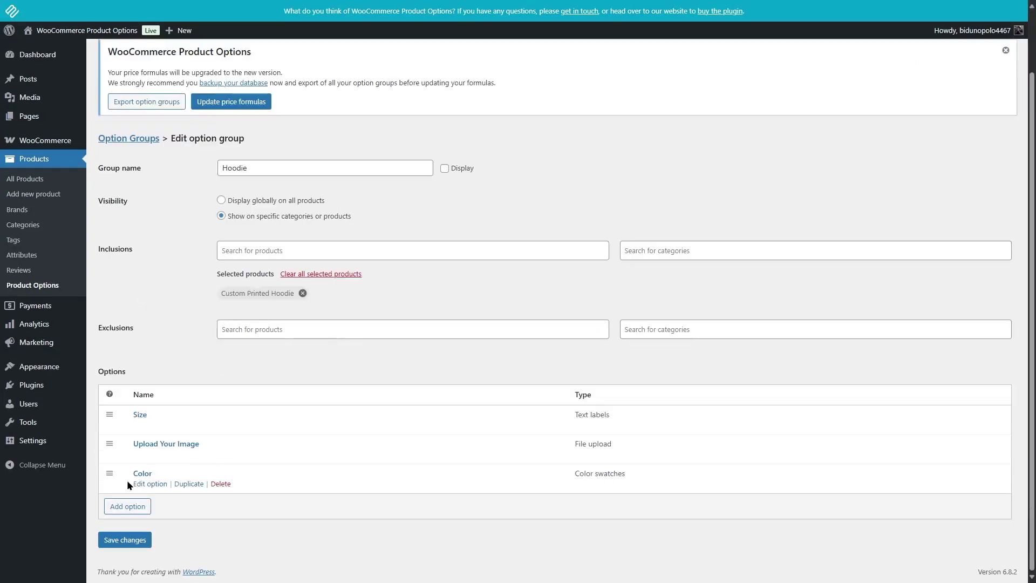
left_click(223, 484)
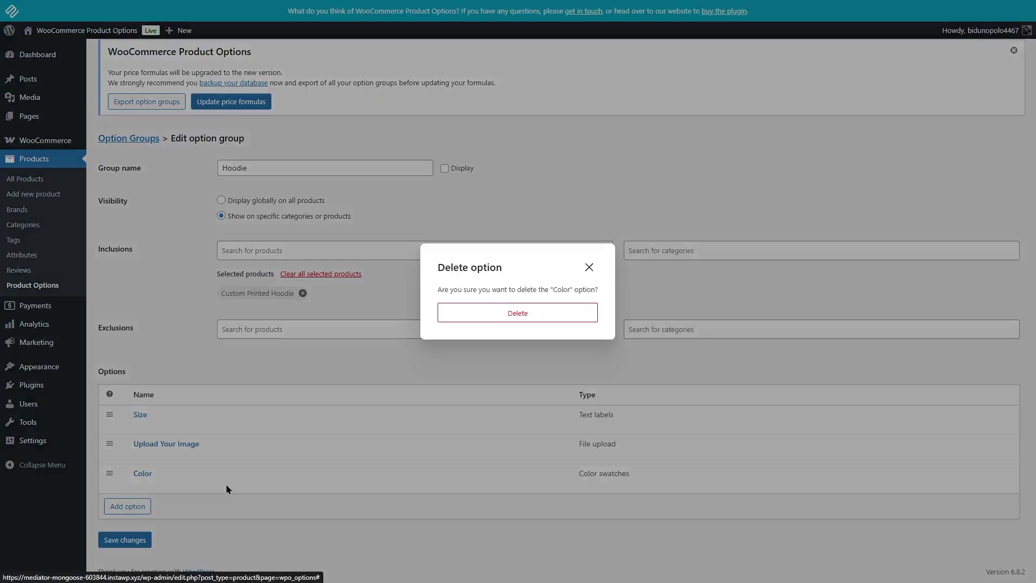
left_click(542, 318)
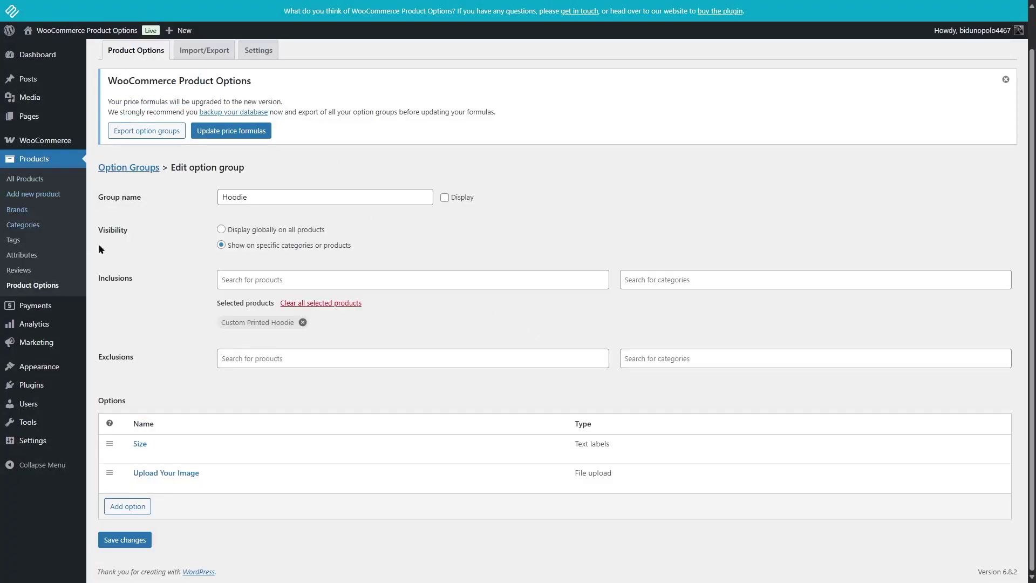
left_click(55, 286)
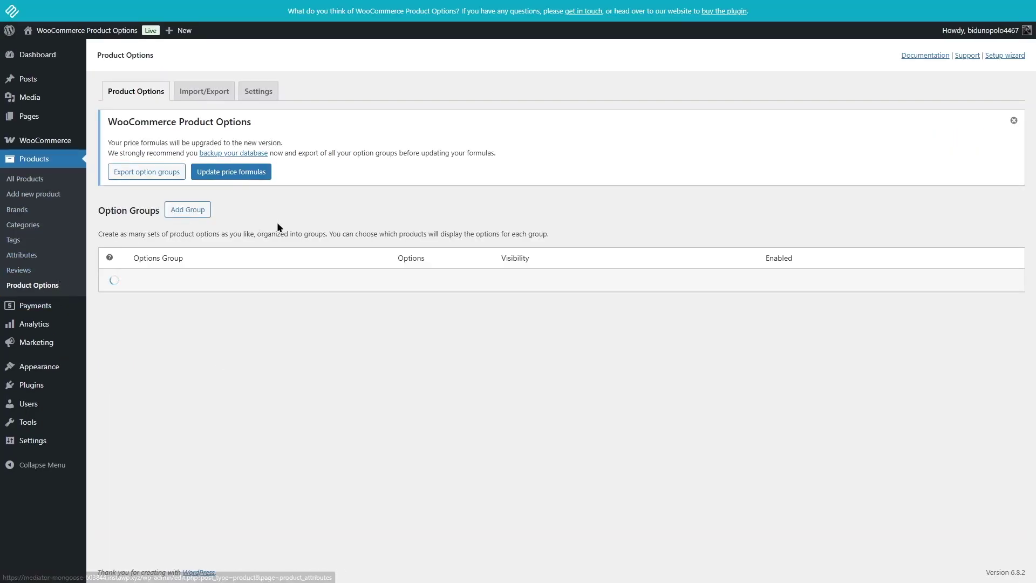
Step: Open the Pizza option group and expand its Crust style option
mouse_move(143, 327)
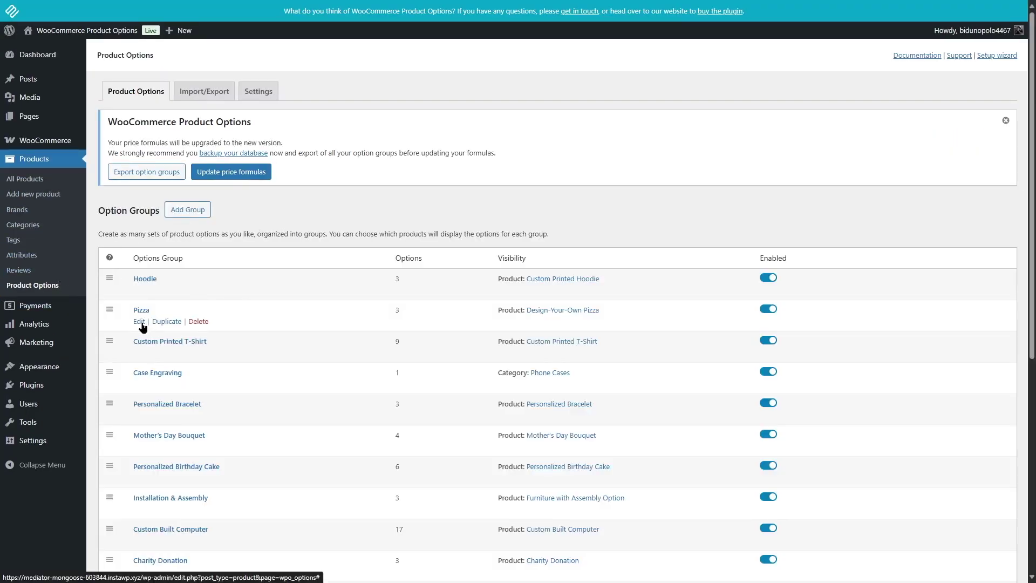
left_click(139, 321)
scroll(172, 274, "down", 1)
mouse_move(141, 485)
mouse_move(132, 428)
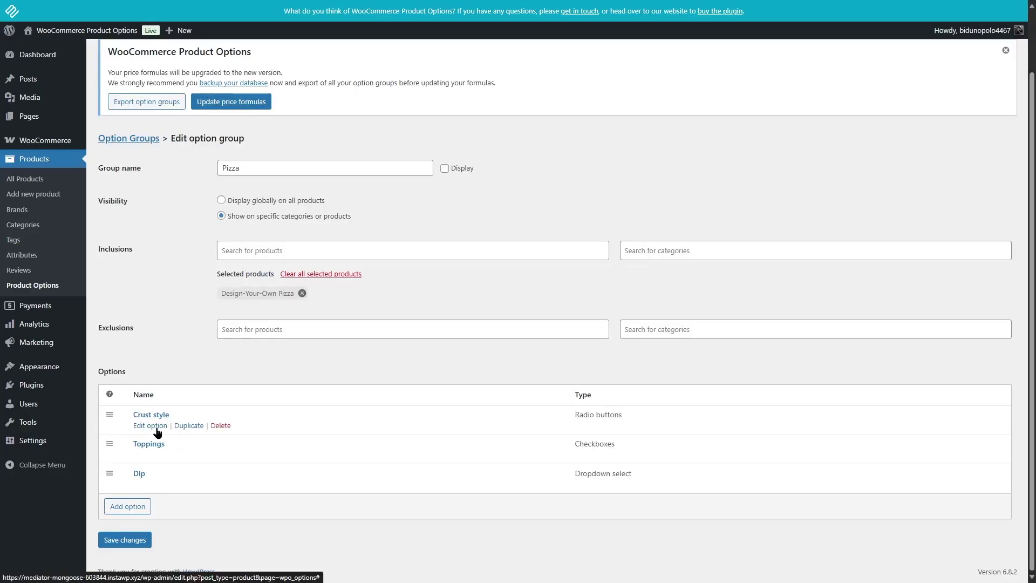
left_click(157, 427)
scroll(725, 402, "down", 3)
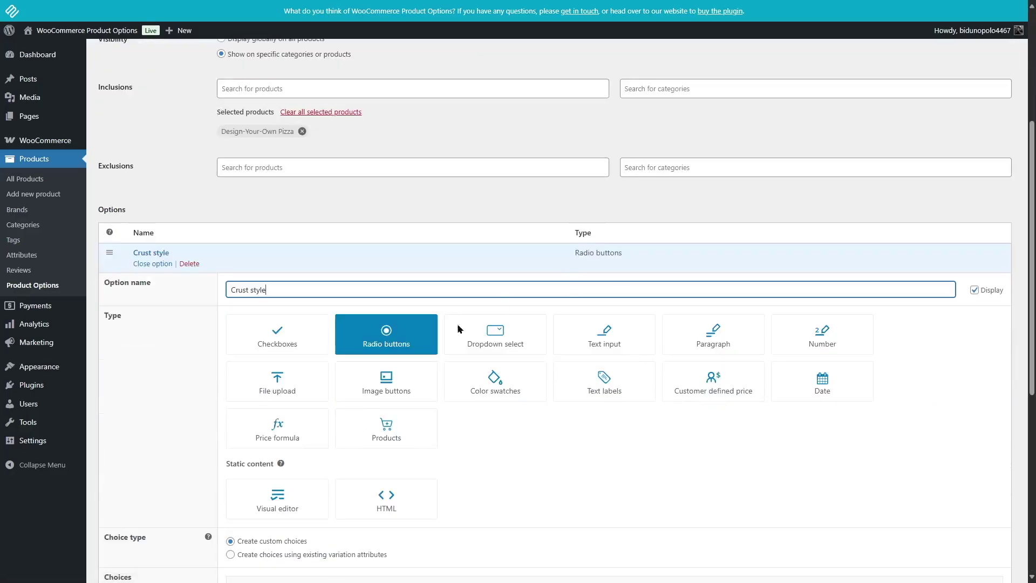
scroll(400, 313, "down", 4)
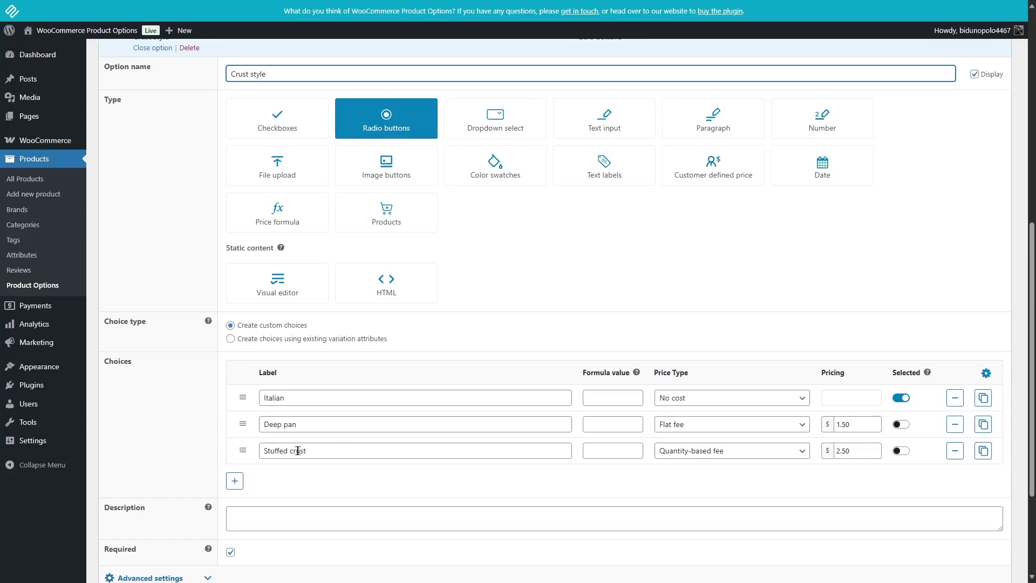
Step: Check Crust style price types: Italian no cost, Deep pan flat fee, Stuffed crust quantity-based fee
left_click(702, 401)
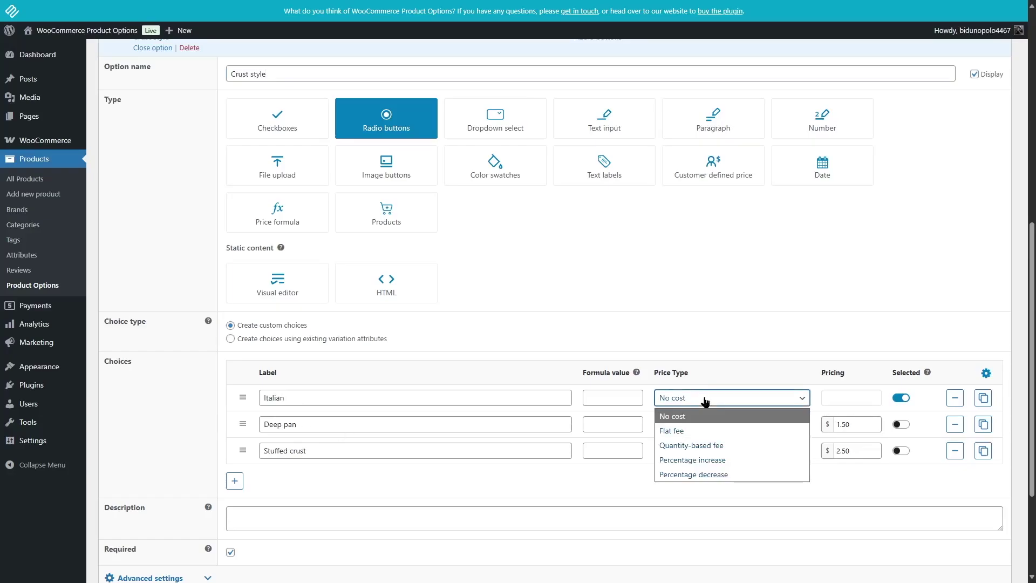
left_click(735, 420)
left_click(696, 426)
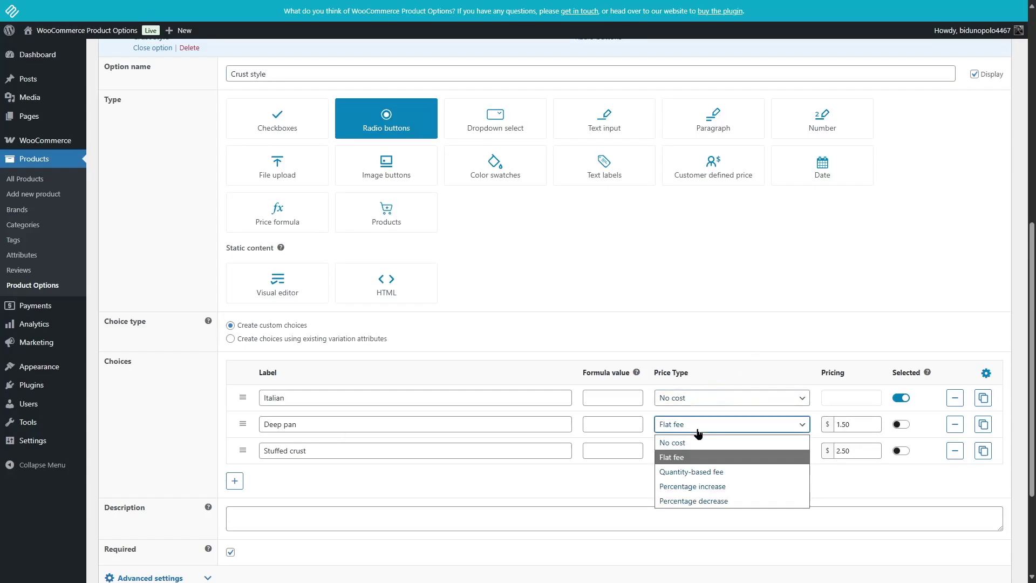
left_click(623, 480)
left_click(731, 458)
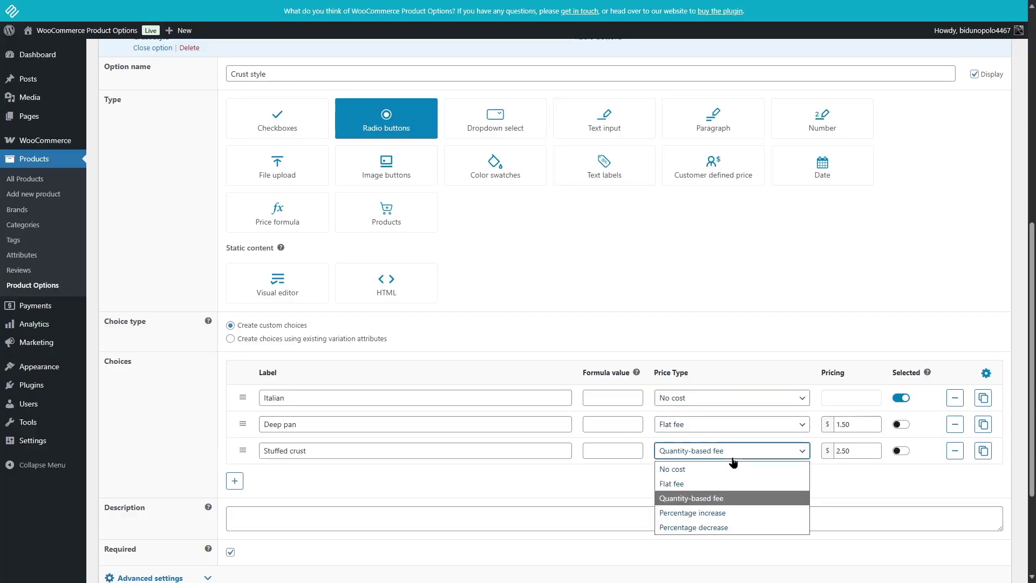
left_click(860, 483)
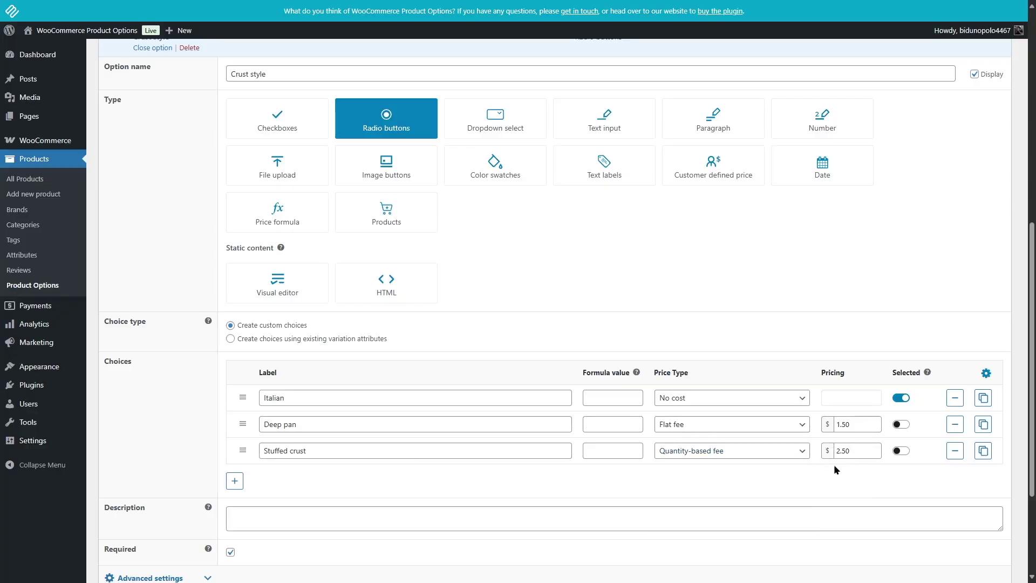
scroll(141, 183, "up", 5)
left_click(143, 180)
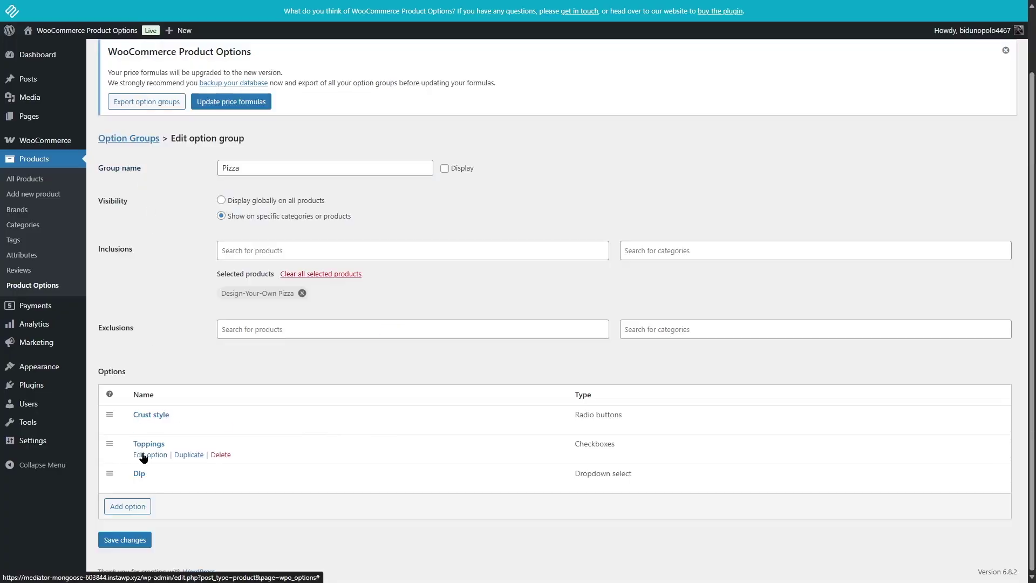
Step: Scroll through the six Toppings choices and their prices, then go back to the Option Groups list
left_click(142, 455)
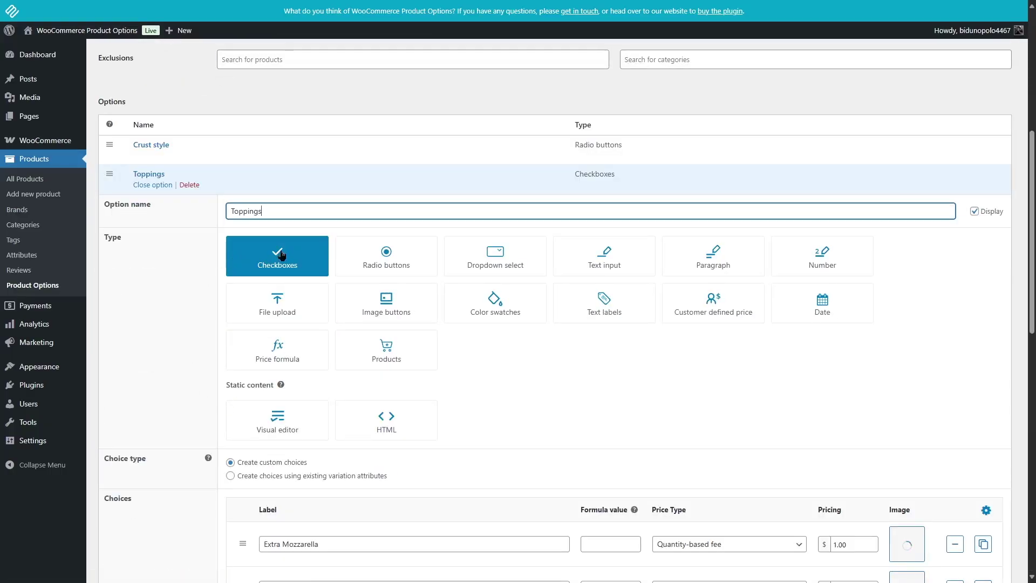
scroll(299, 238, "down", 3)
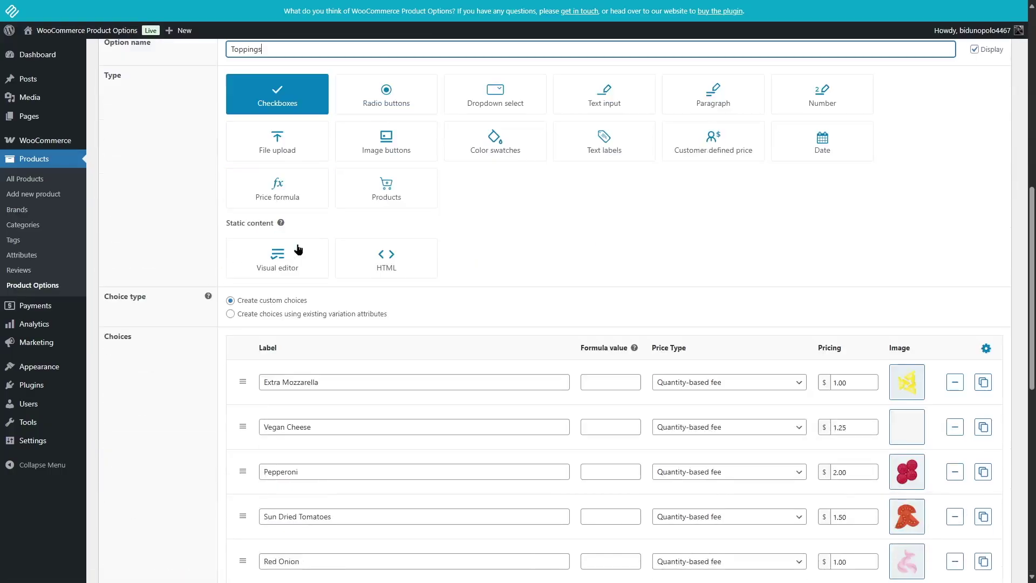
scroll(285, 234, "down", 3)
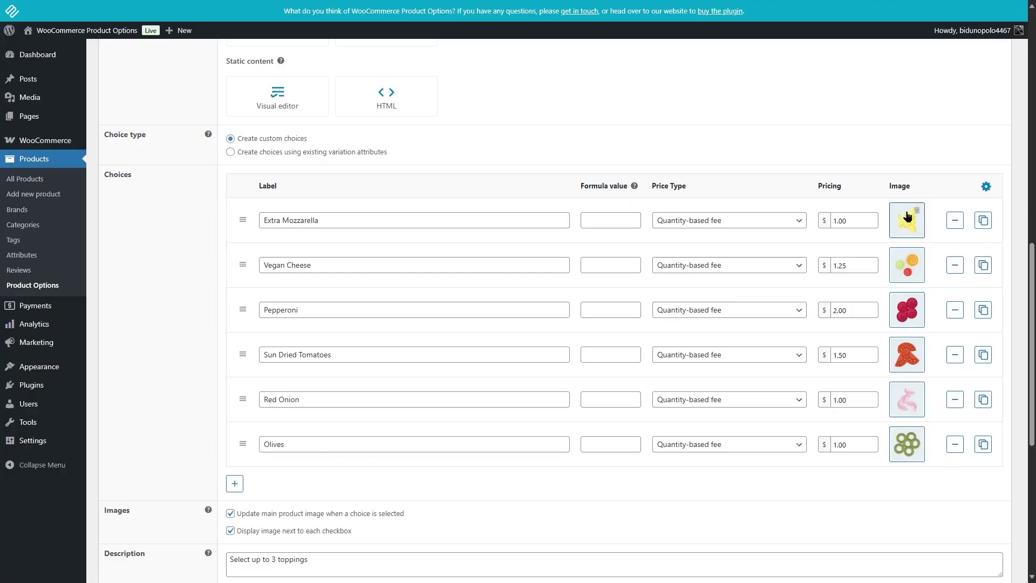
scroll(561, 311, "down", 7)
scroll(561, 311, "up", 12)
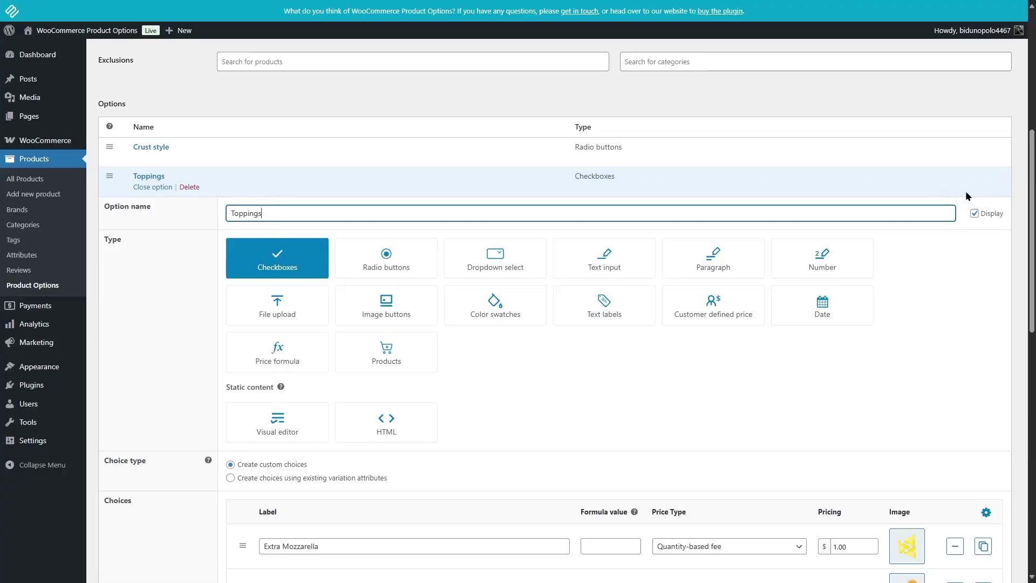
left_click(966, 194)
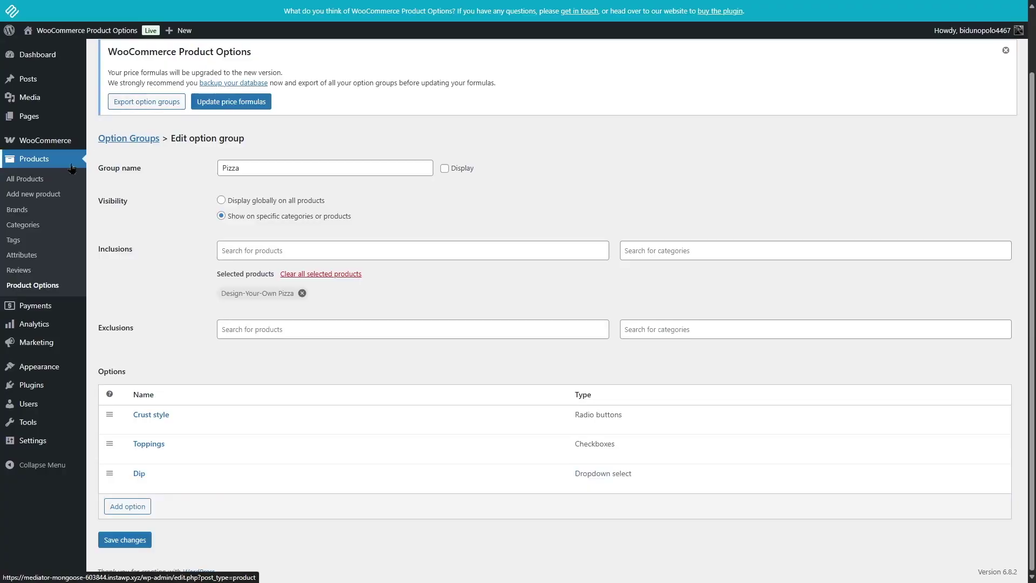
left_click(42, 290)
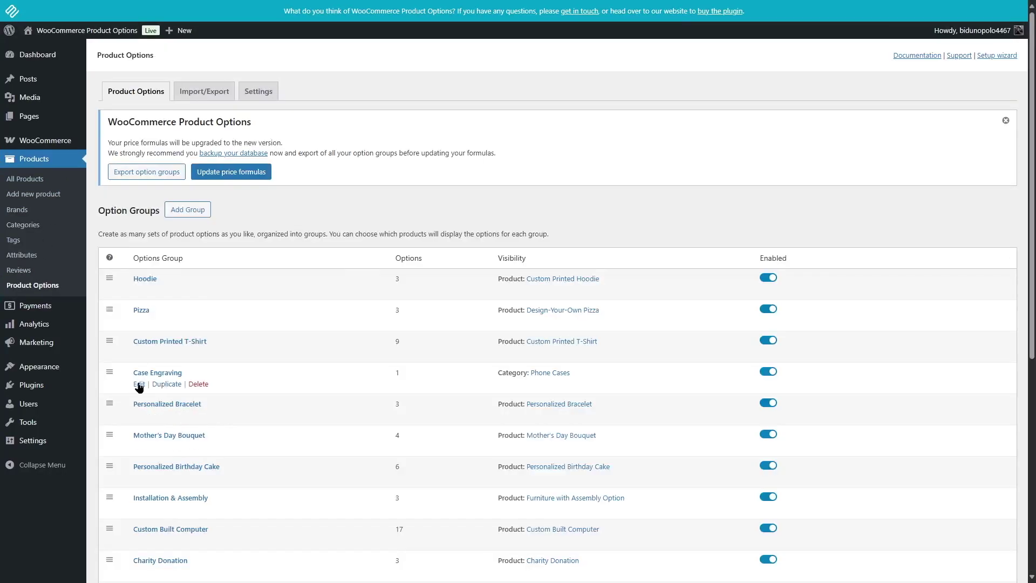
Step: View the Case Engraving group's Engraving option and its price type choices without changing them
left_click(148, 382)
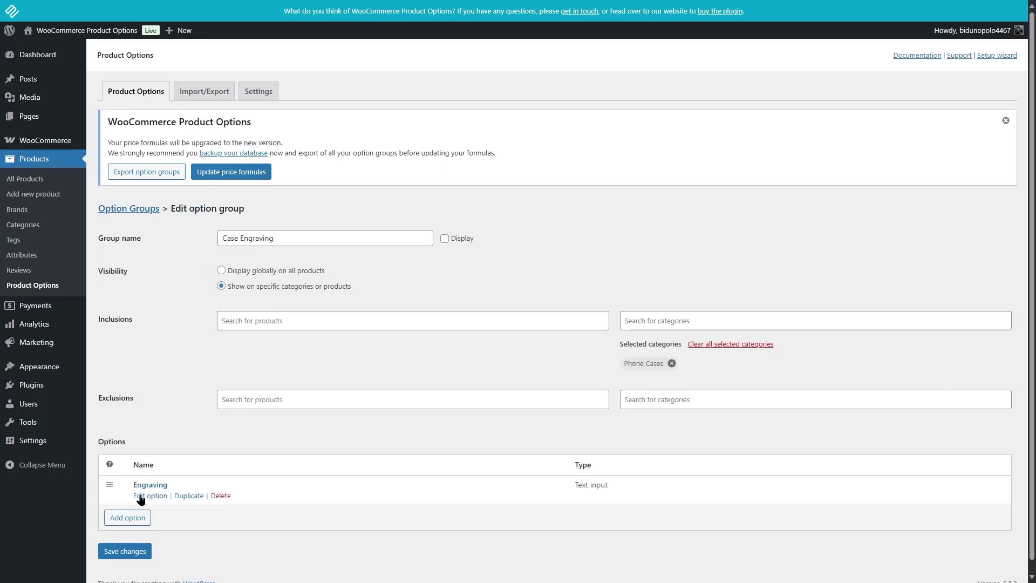
left_click(143, 496)
scroll(241, 315, "down", 4)
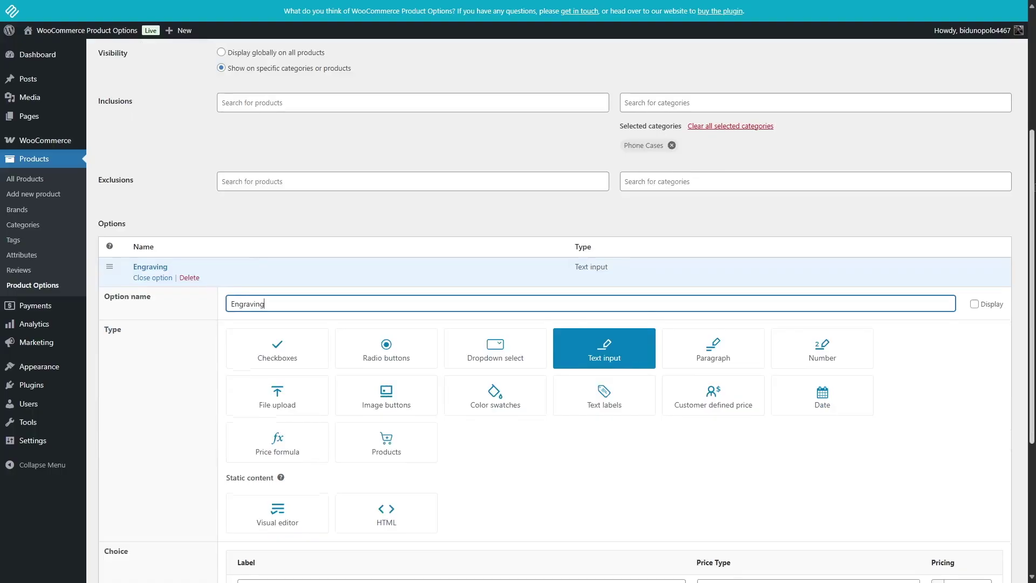
scroll(280, 349, "down", 4)
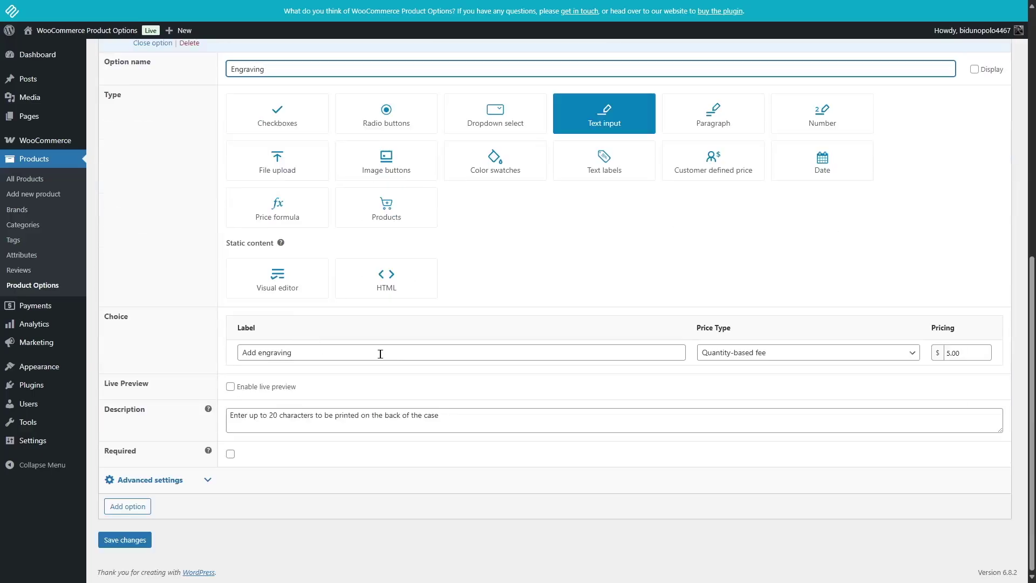
left_click(803, 354)
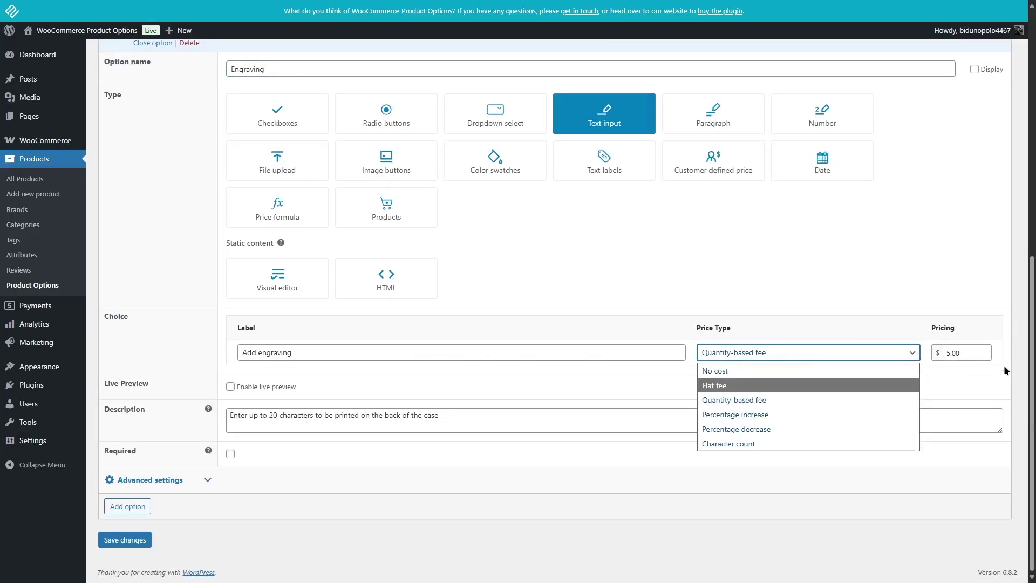
left_click(97, 358)
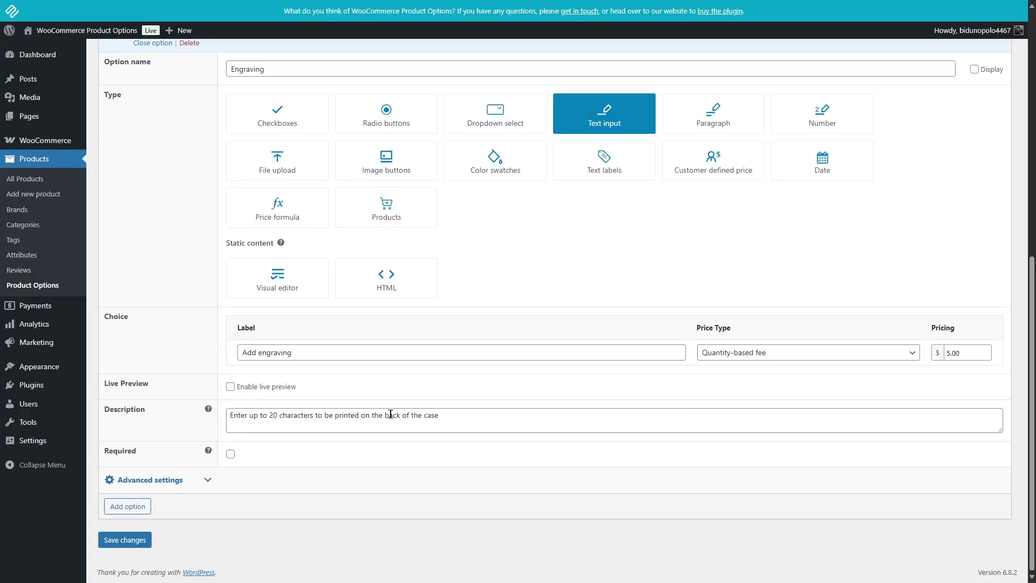
Step: Return to the option groups list and start a new product
scroll(453, 428, "up", 8)
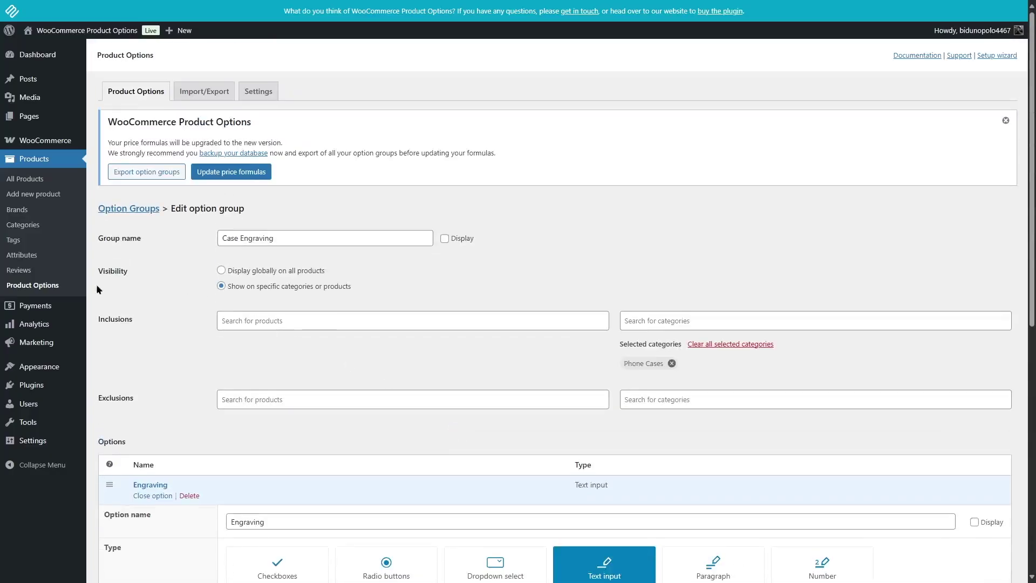
left_click(52, 290)
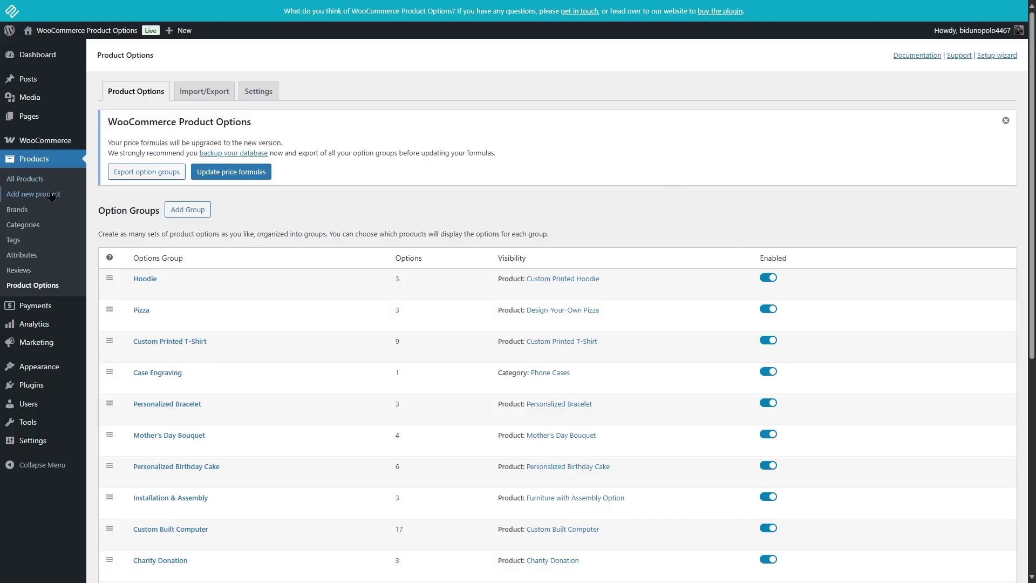
left_click(27, 198)
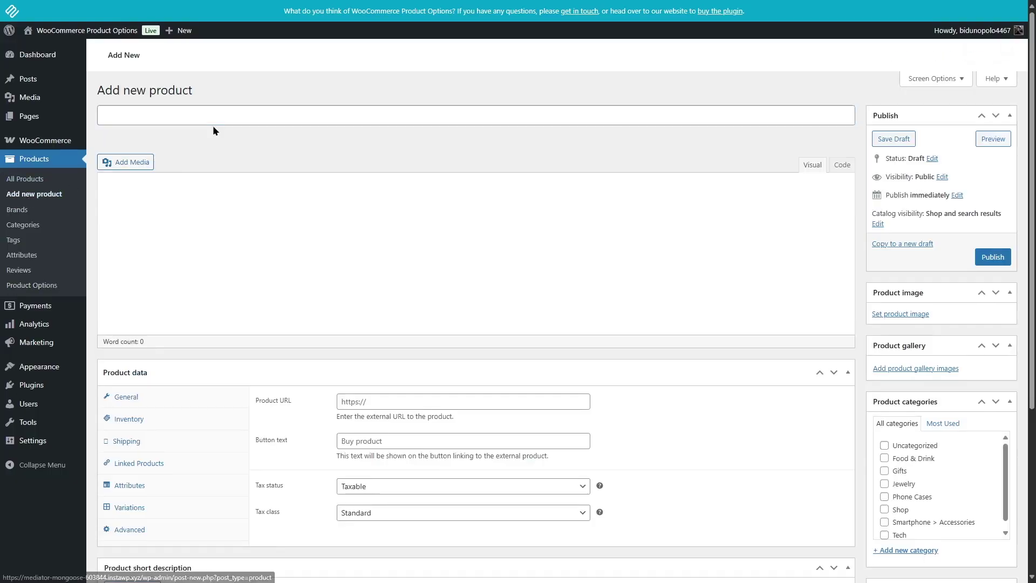
Step: Publish a 'T-Shirt' product with a description, an uploaded t-shirt image and regular price 12
type("T-Shirt")
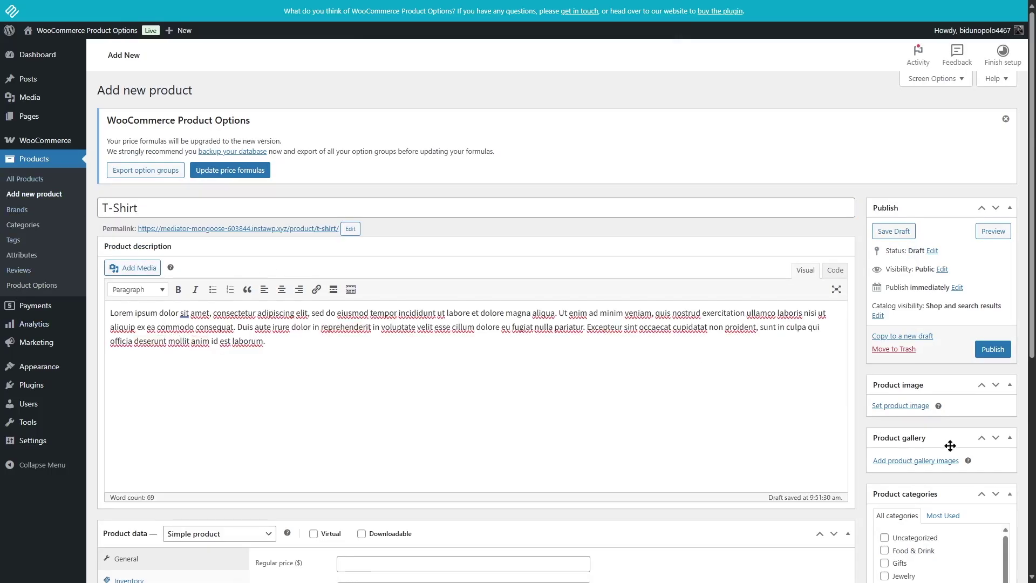
left_click(890, 405)
left_click(46, 54)
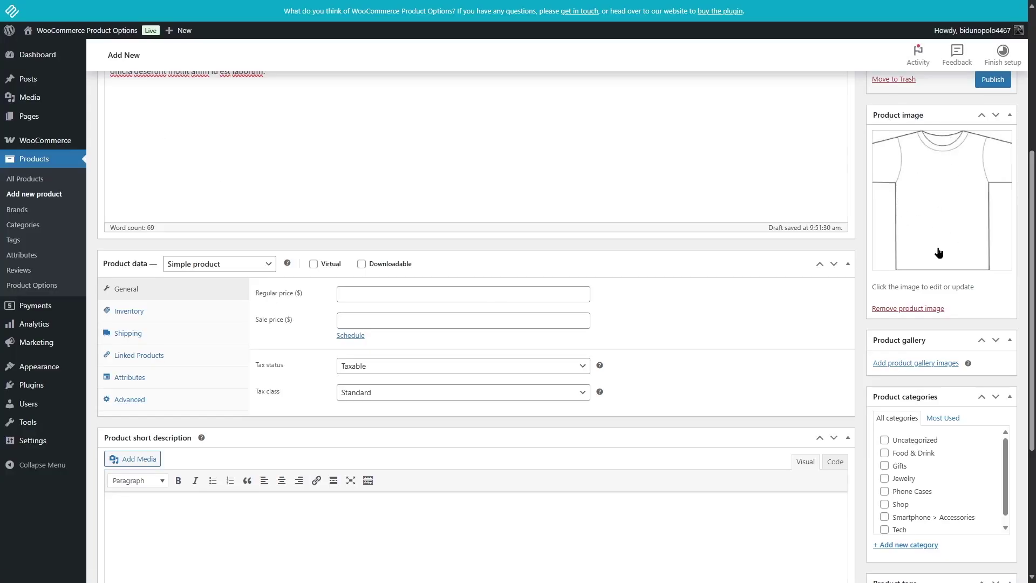
left_click(414, 293)
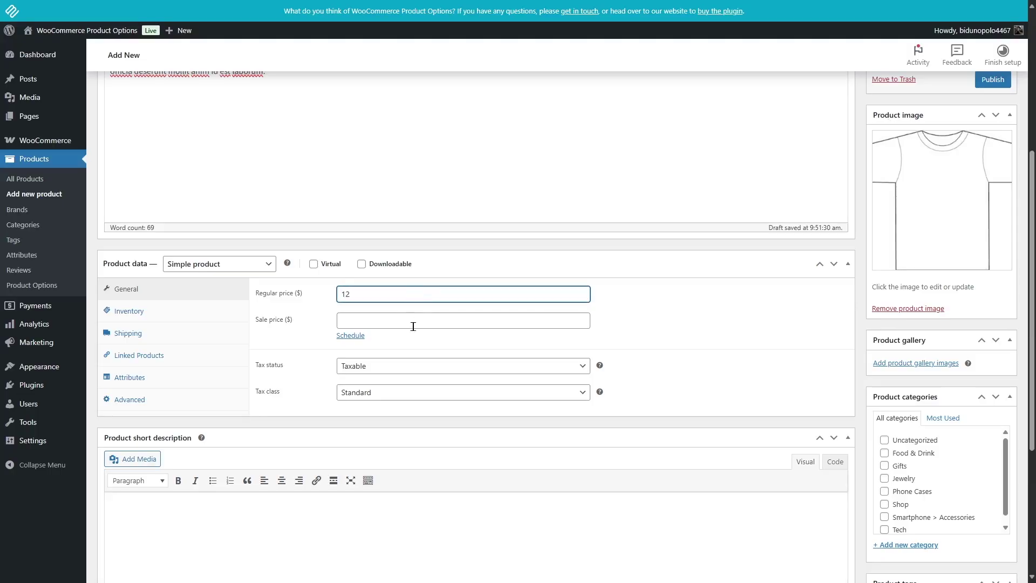
scroll(413, 326, "up", 5)
left_click(1004, 349)
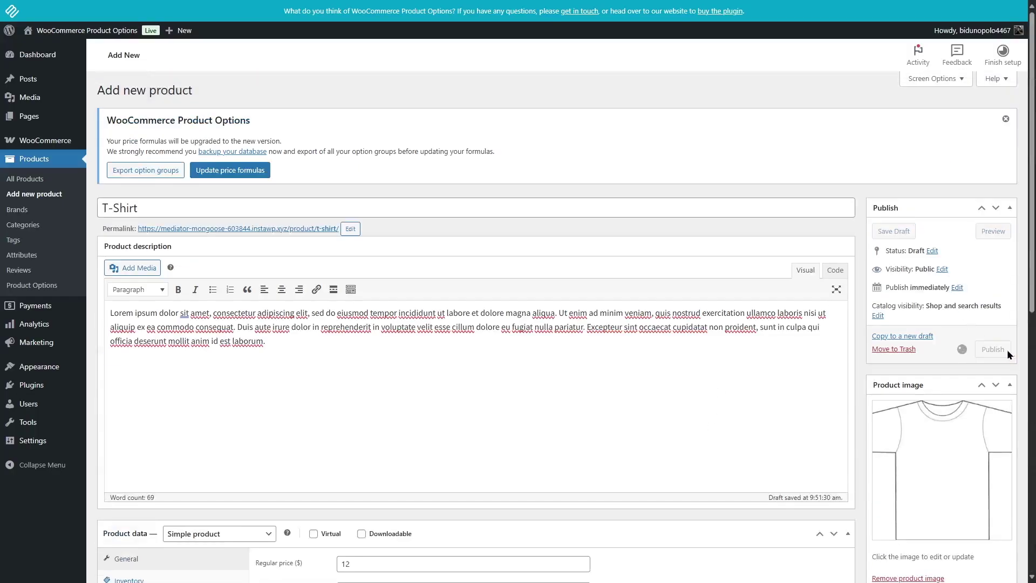
left_click(33, 286)
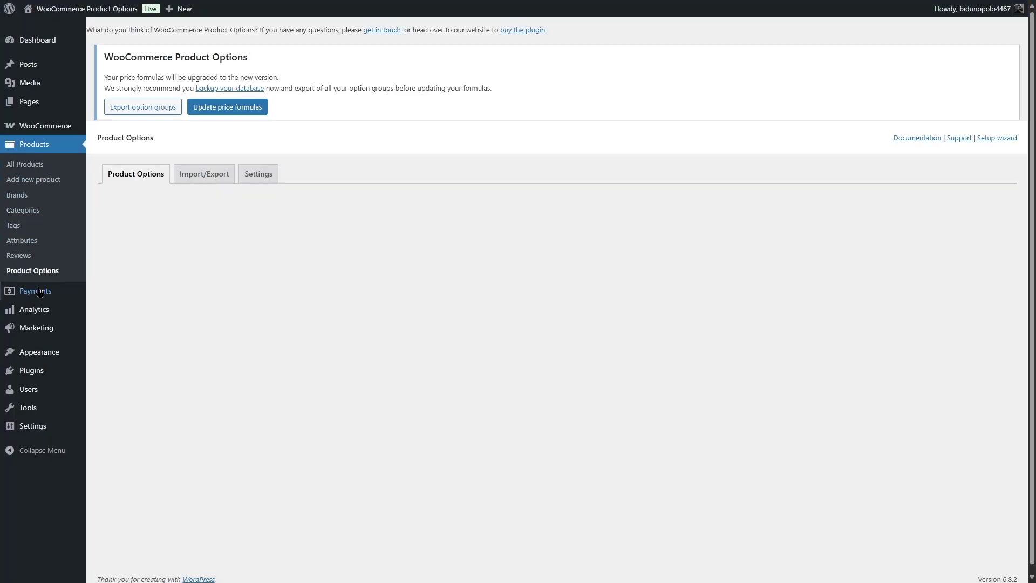
Step: Create a new option group named 'T-shirt'
left_click(183, 208)
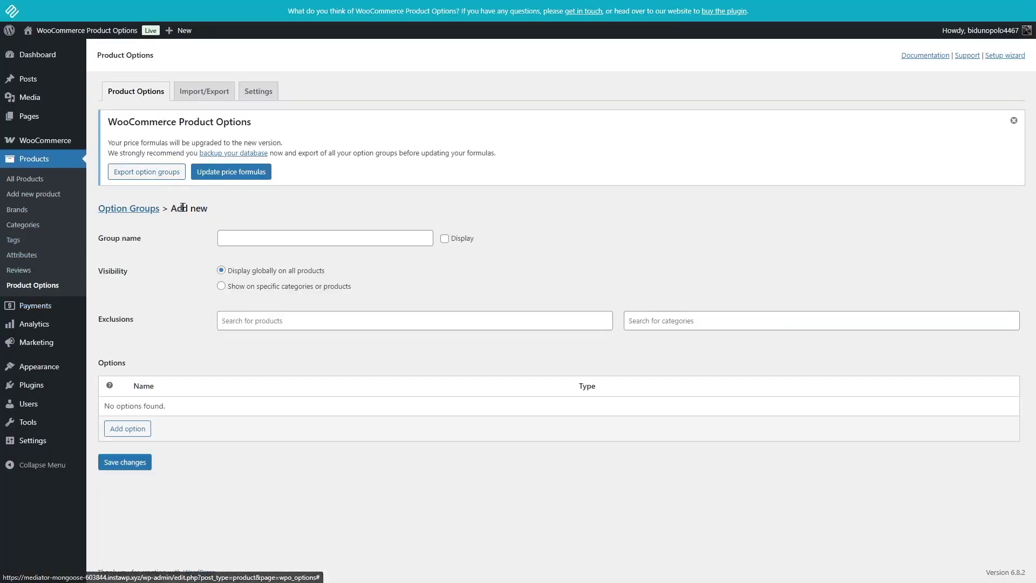
left_click(247, 234)
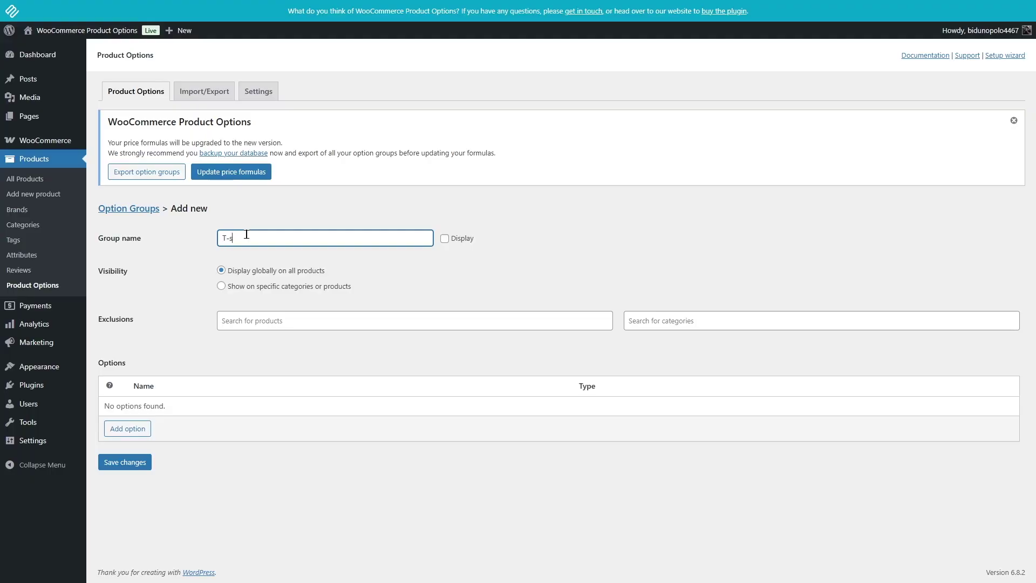
type("T-shirt")
Step: Restrict the group to the T-Shirt product by searching Inclusions for 'T-', then add an option
left_click(279, 287)
left_click(283, 319)
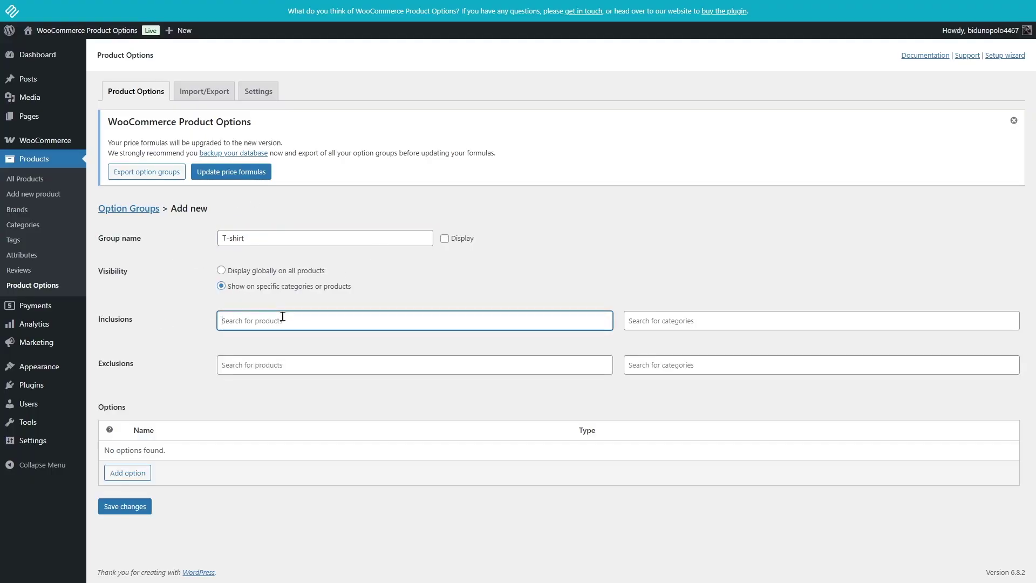
type("T")
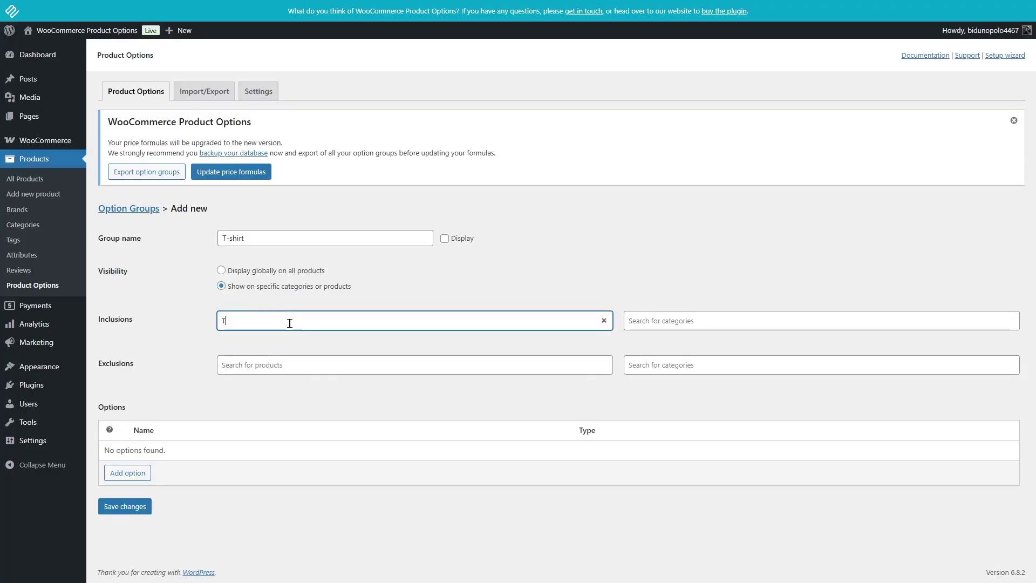
type("-")
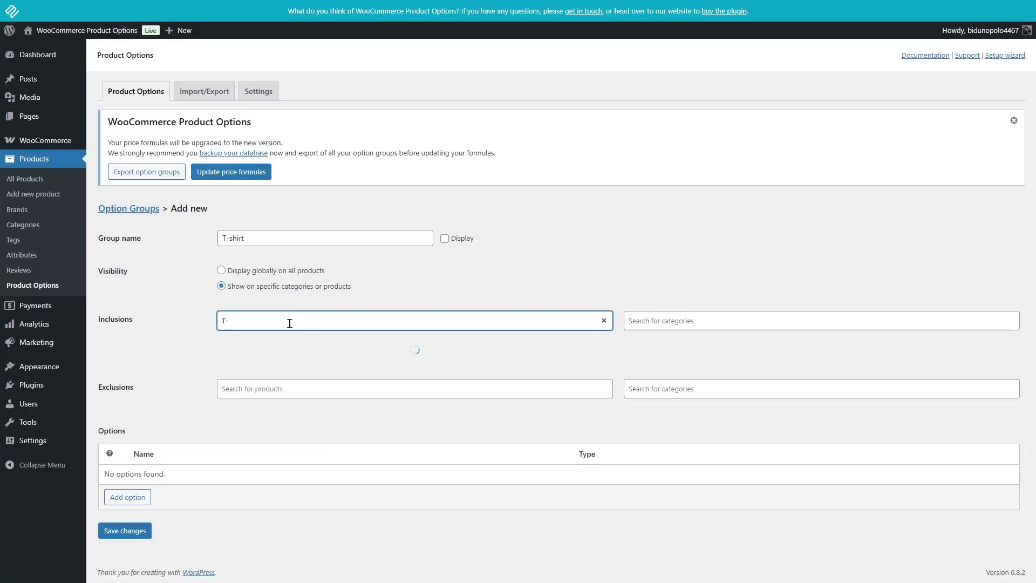
left_click(240, 354)
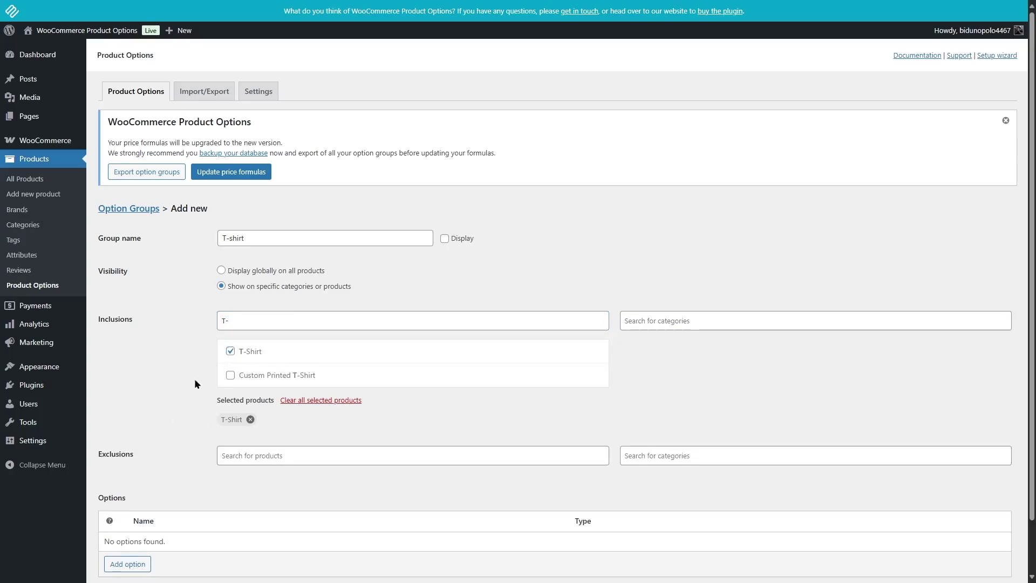
scroll(194, 377, "down", 1)
left_click(139, 508)
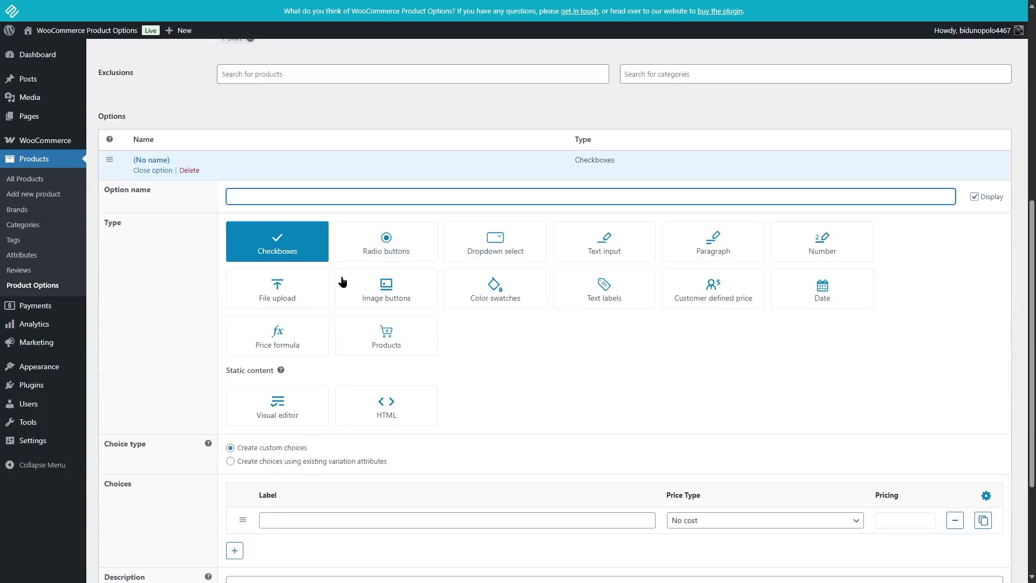
Step: Make the new option a colour swatch with a first white swatch labelled 'White'
left_click(537, 296)
scroll(675, 369, "down", 4)
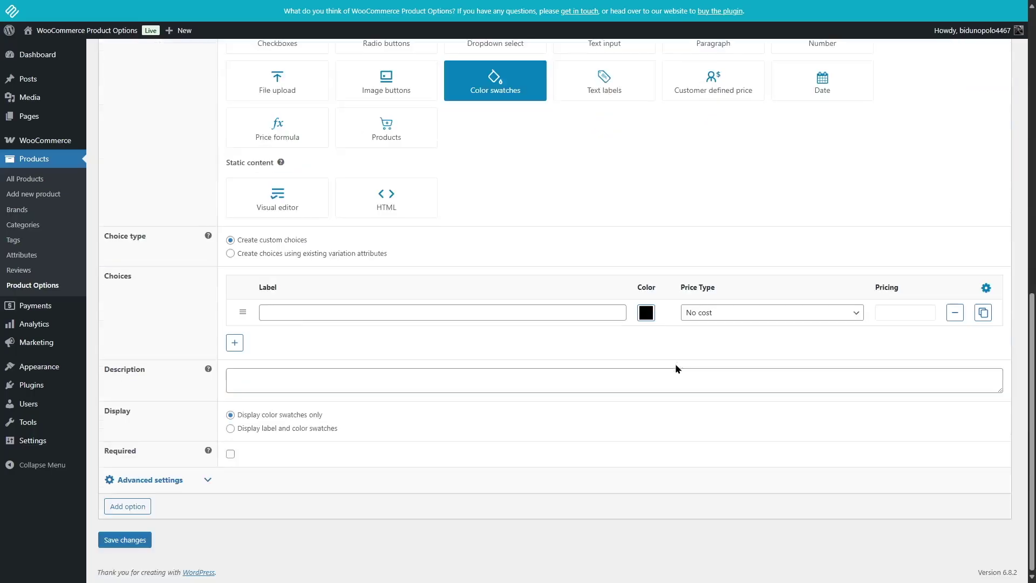
left_click(646, 313)
left_click(615, 386)
left_click_drag(615, 386, 515, 346)
left_click(443, 312)
type("White")
Step: Add a second red swatch choice labelled 'Red' and save the T-shirt group
left_click(234, 343)
left_click(291, 313)
left_click(646, 313)
left_click_drag(651, 366, 703, 330)
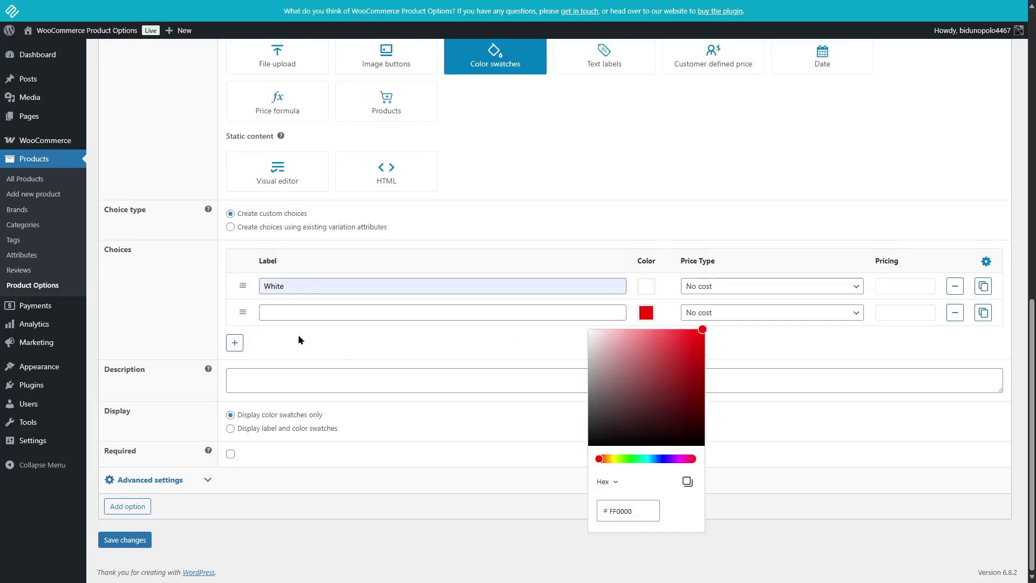
left_click(299, 312)
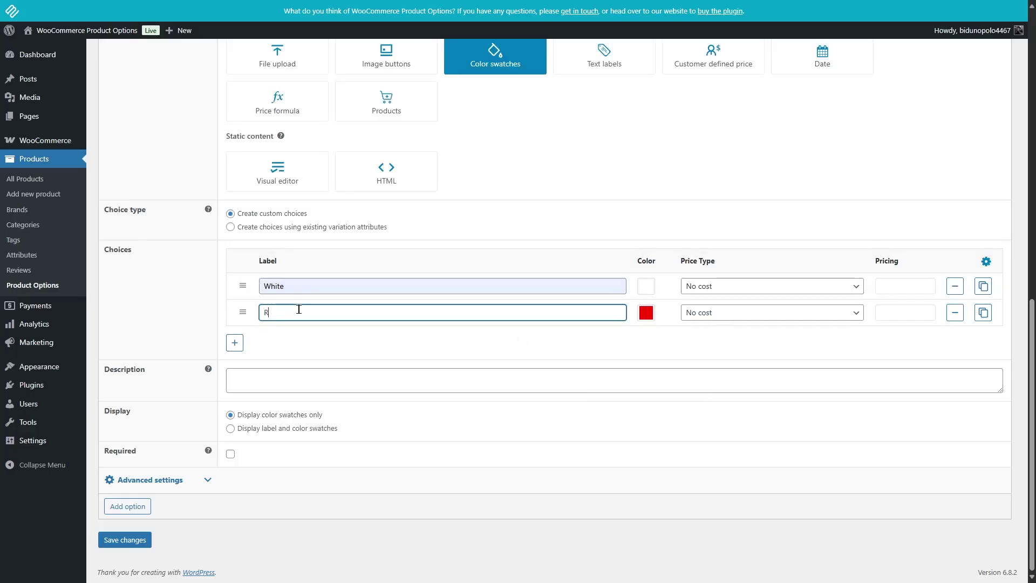
left_click(454, 406)
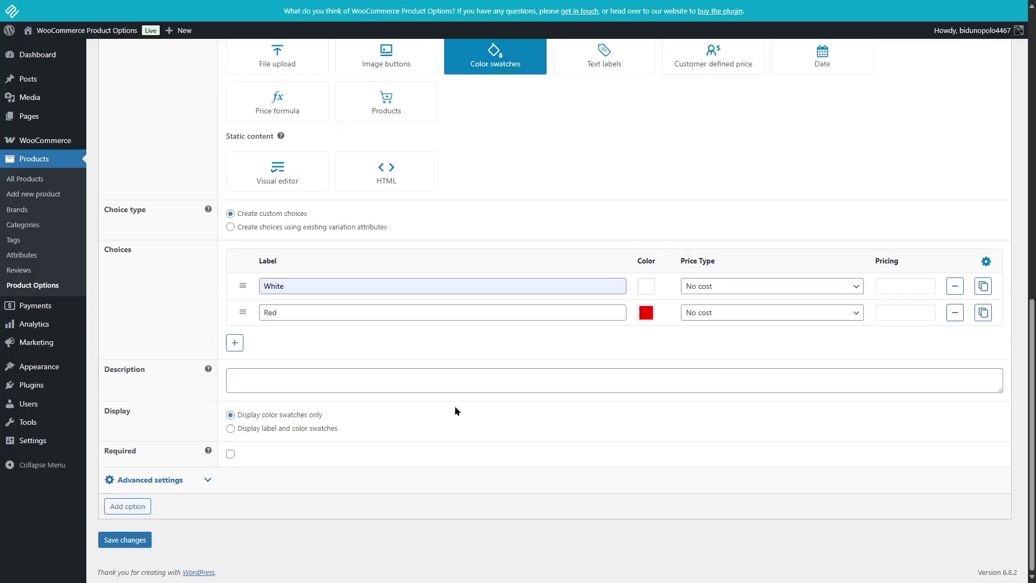
left_click(138, 540)
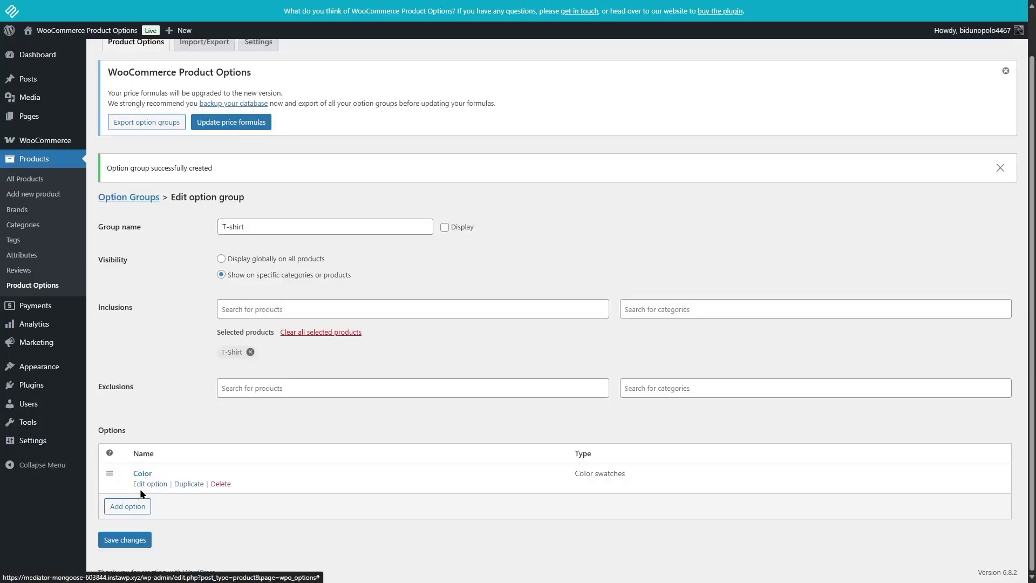
Step: Add a dropdown-select option named 'Size' with Small, Medium and Large choices, then save
left_click(132, 504)
scroll(259, 428, "down", 3)
scroll(275, 404, "down", 3)
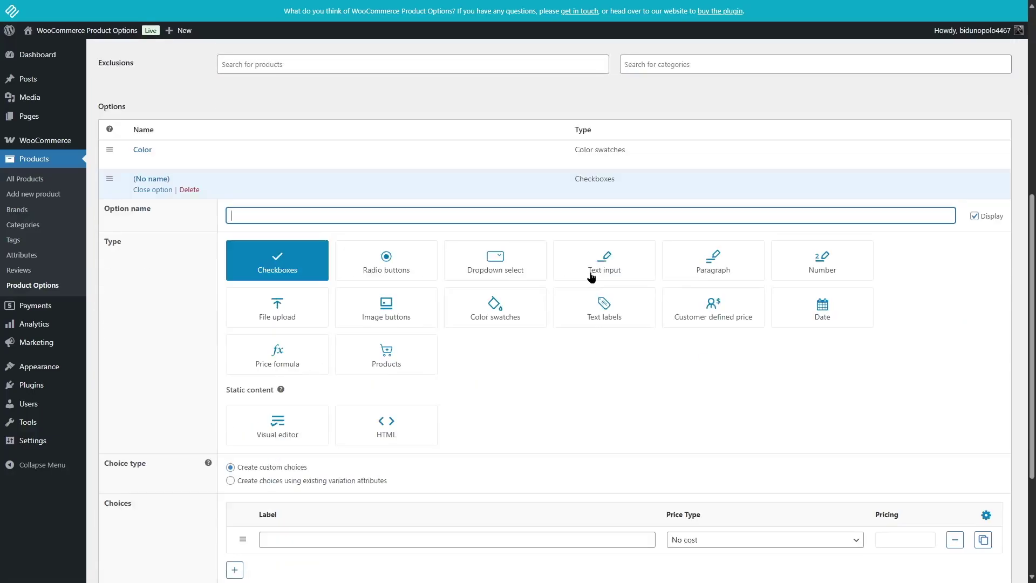
left_click(495, 263)
scroll(539, 334, "down", 4)
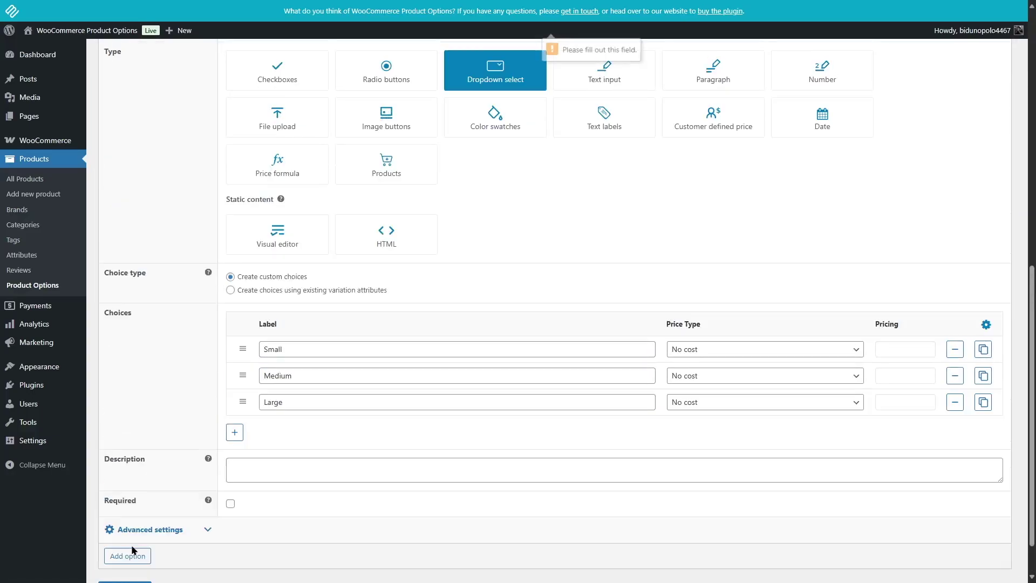
left_click(132, 550)
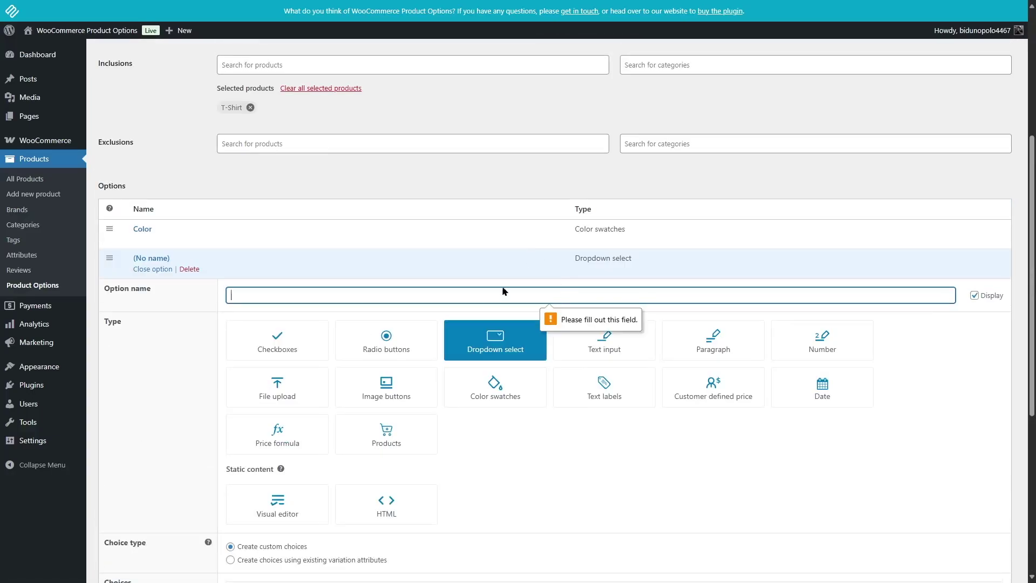
type("Size")
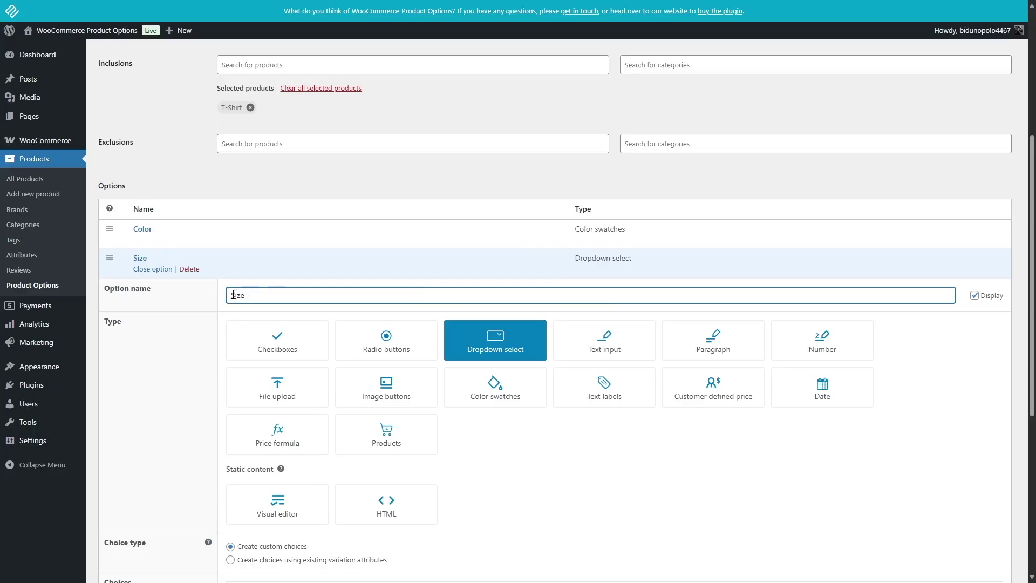
scroll(545, 342, "down", 5)
left_click(128, 536)
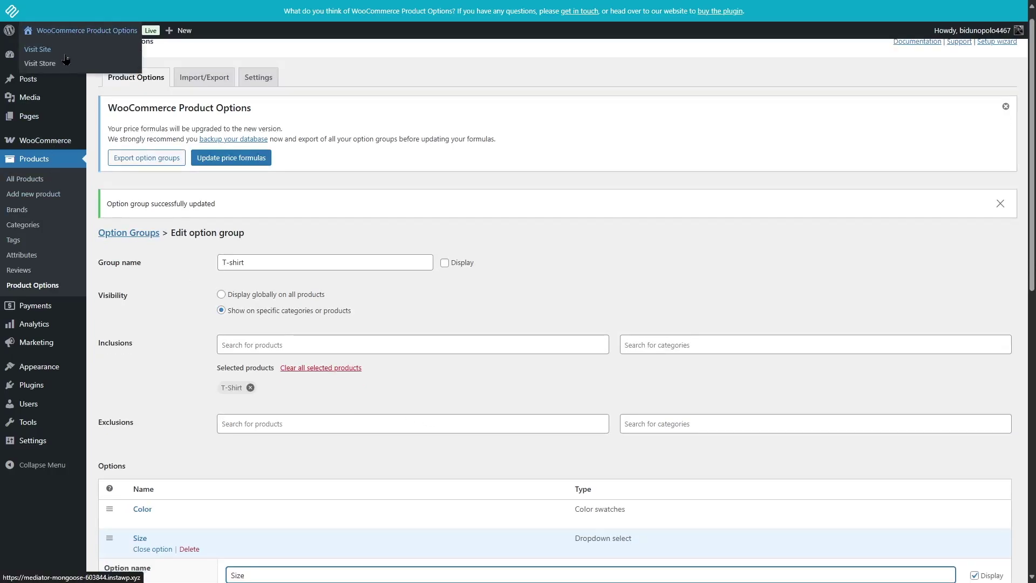
Step: Visit the store and open the T-Shirt product page
left_click(65, 63)
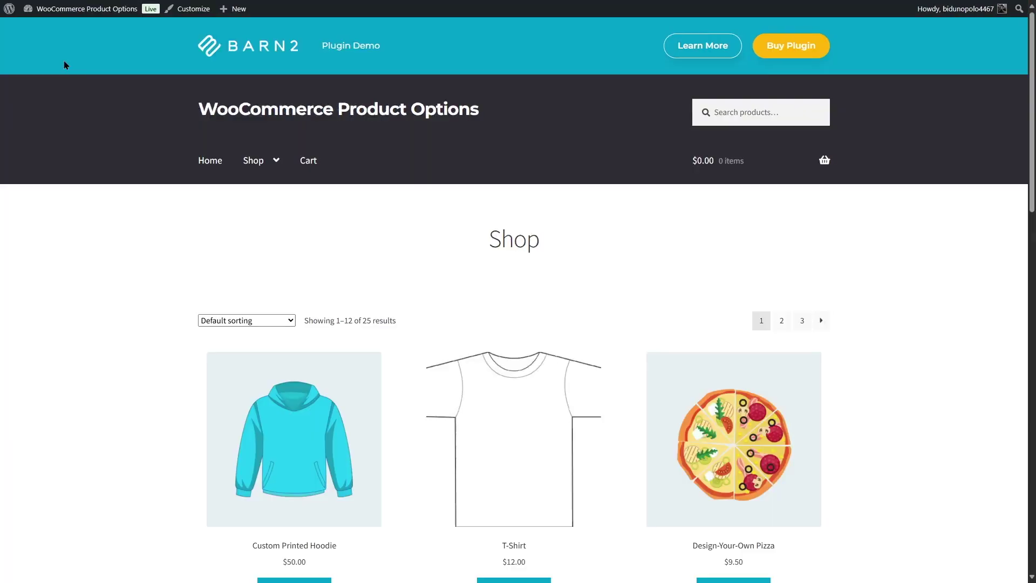
scroll(439, 359, "down", 3)
left_click(497, 312)
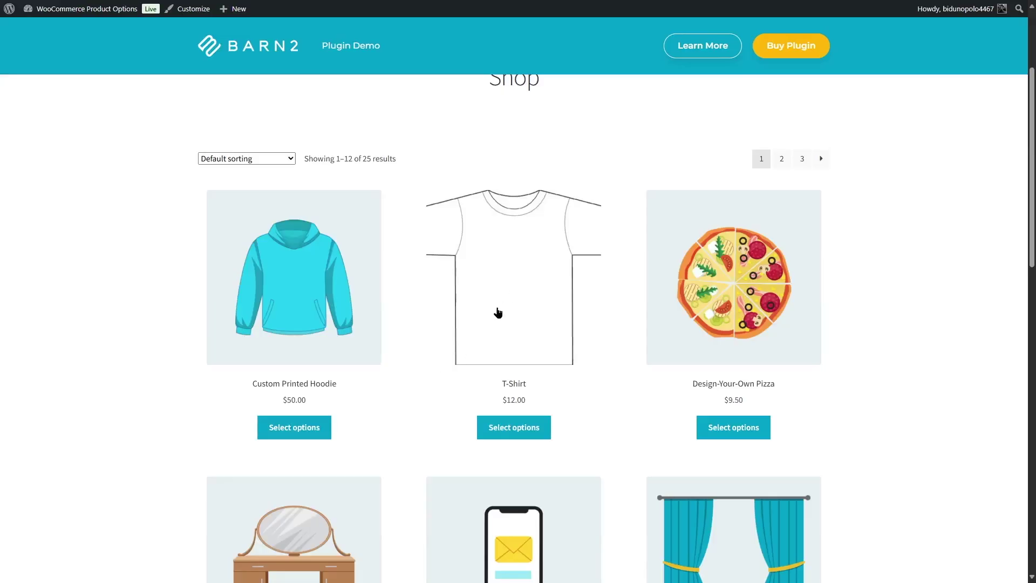
scroll(583, 167, "down", 5)
scroll(522, 205, "up", 5)
Step: Try the white and red colour swatches and look at the Size dropdown choices
left_click(482, 352)
left_click(508, 354)
left_click(484, 356)
left_click(507, 398)
scroll(539, 372, "down", 1)
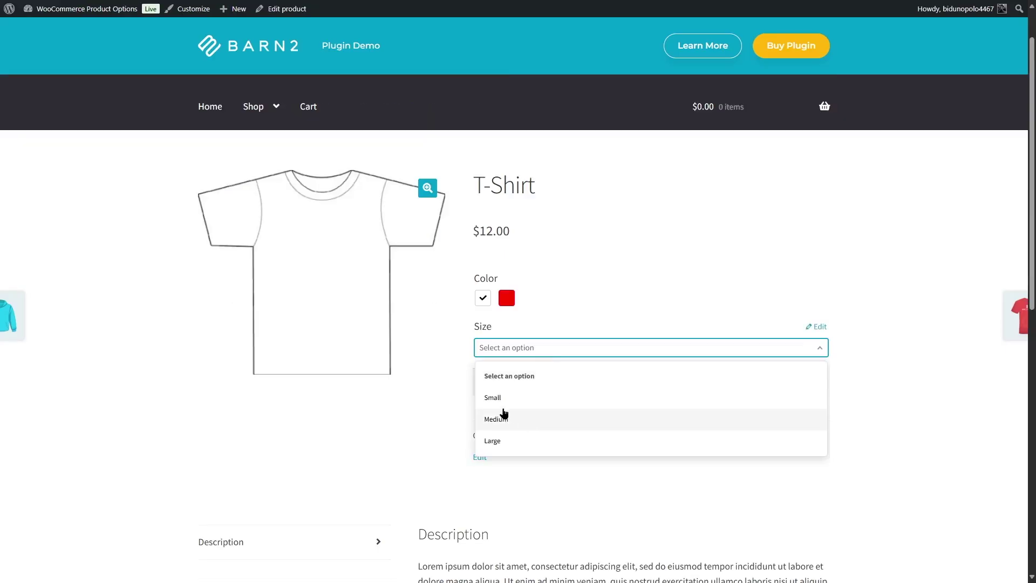
left_click(949, 462)
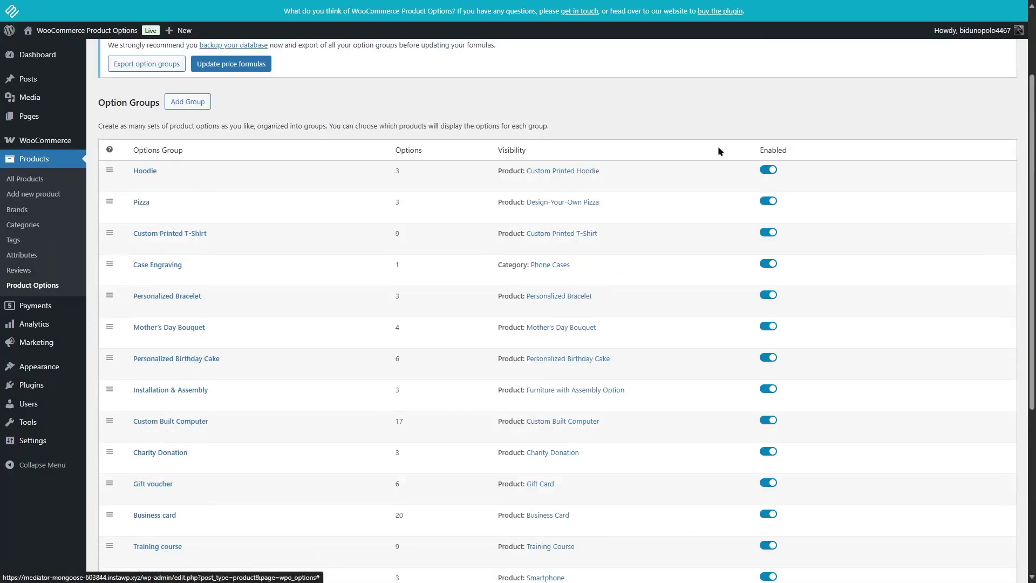
scroll(352, 180, "down", 2)
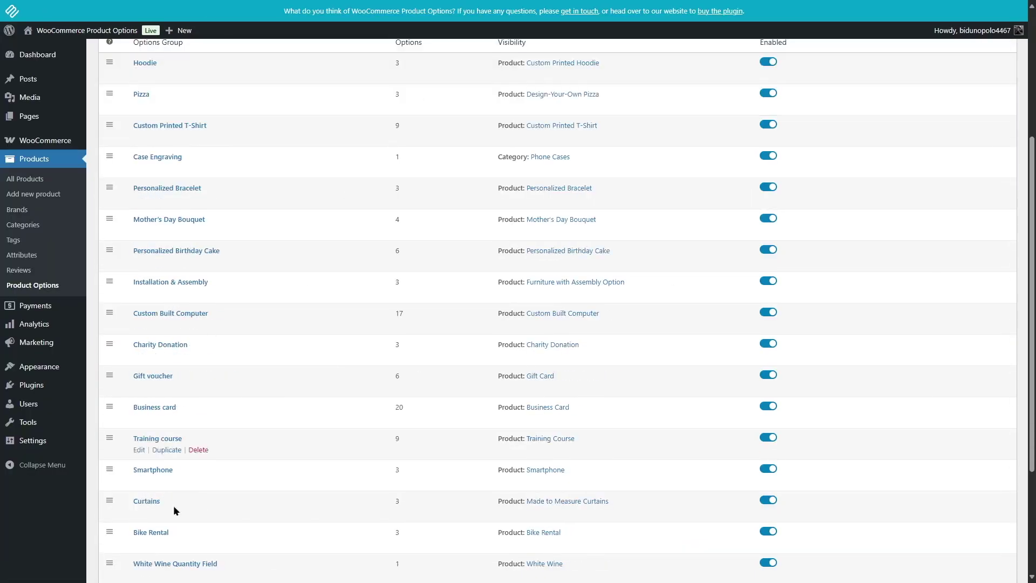
Step: Open the Curtains group and review its Width and Length number options
left_click(139, 512)
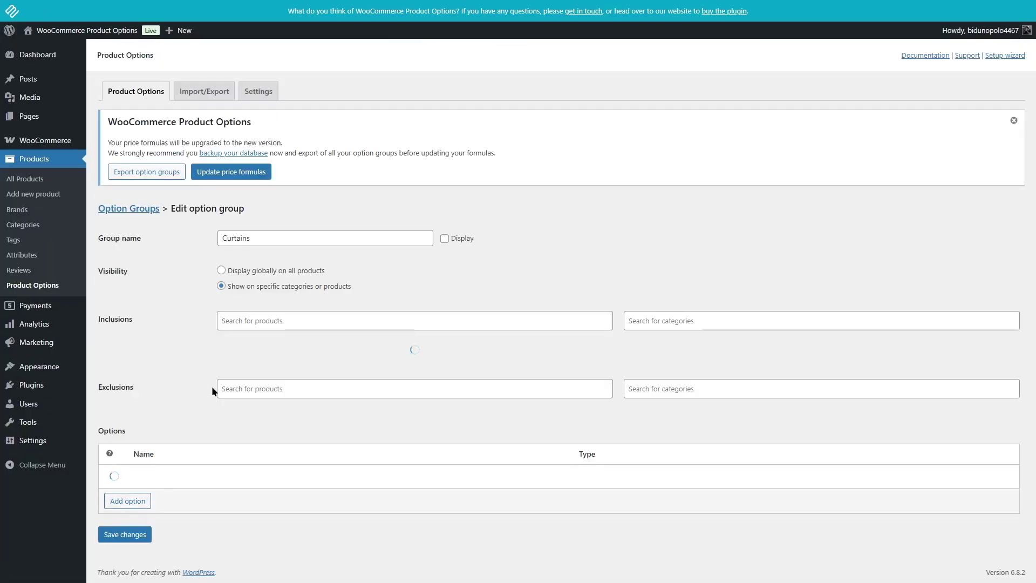
scroll(233, 297, "down", 1)
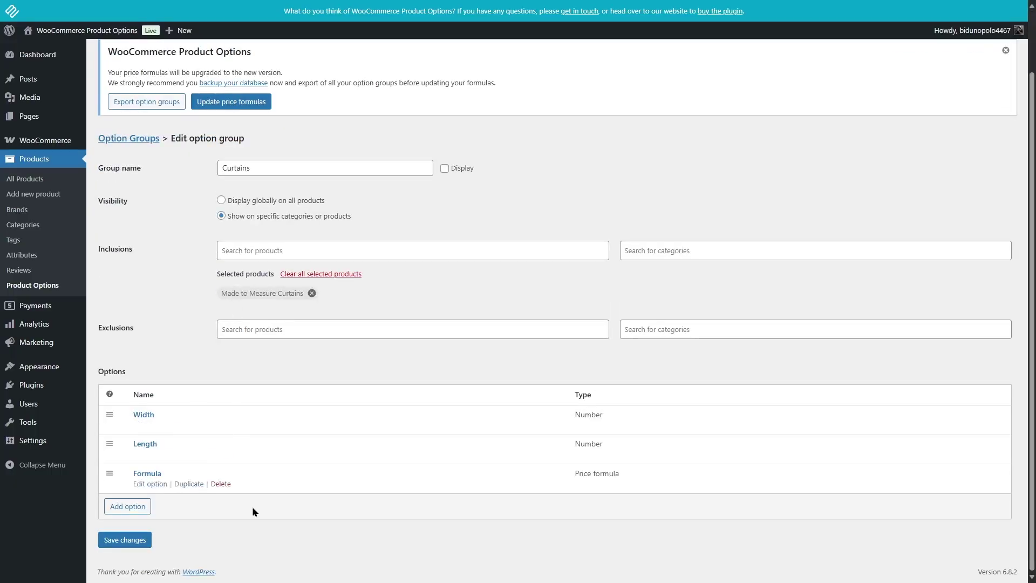
left_click(150, 426)
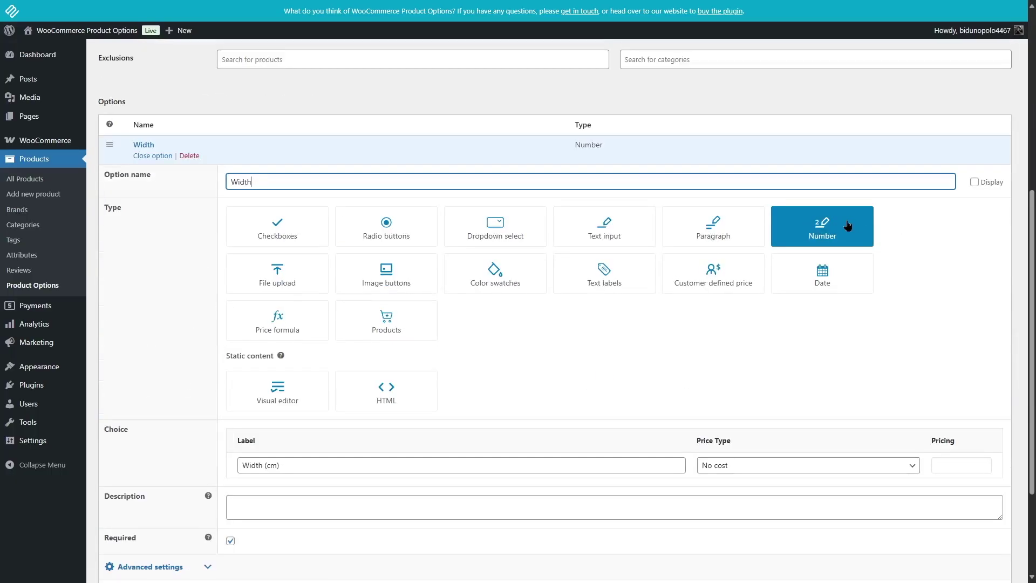
scroll(847, 221, "down", 1)
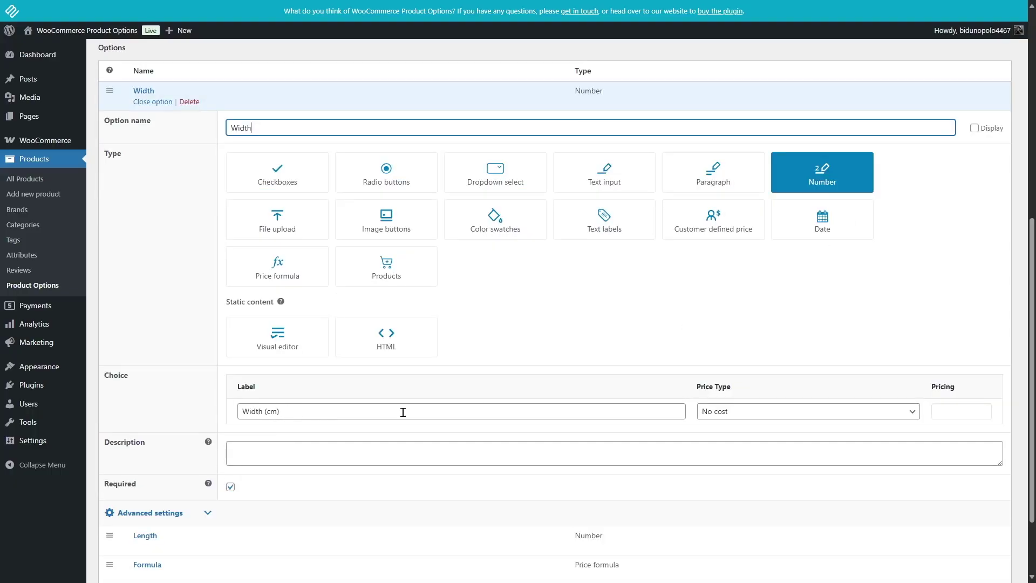
scroll(419, 389, "up", 2)
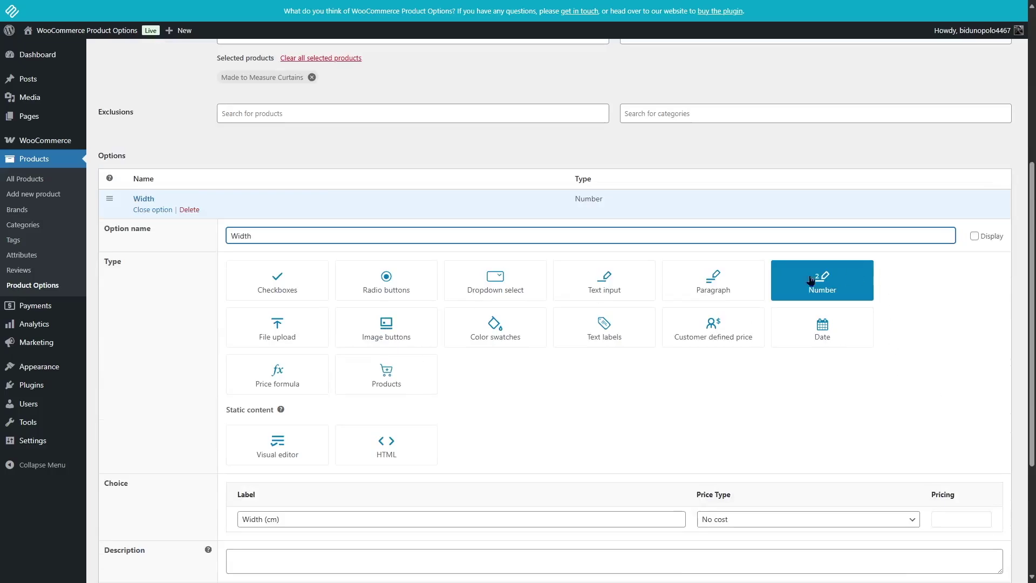
scroll(287, 431, "down", 3)
left_click(150, 491)
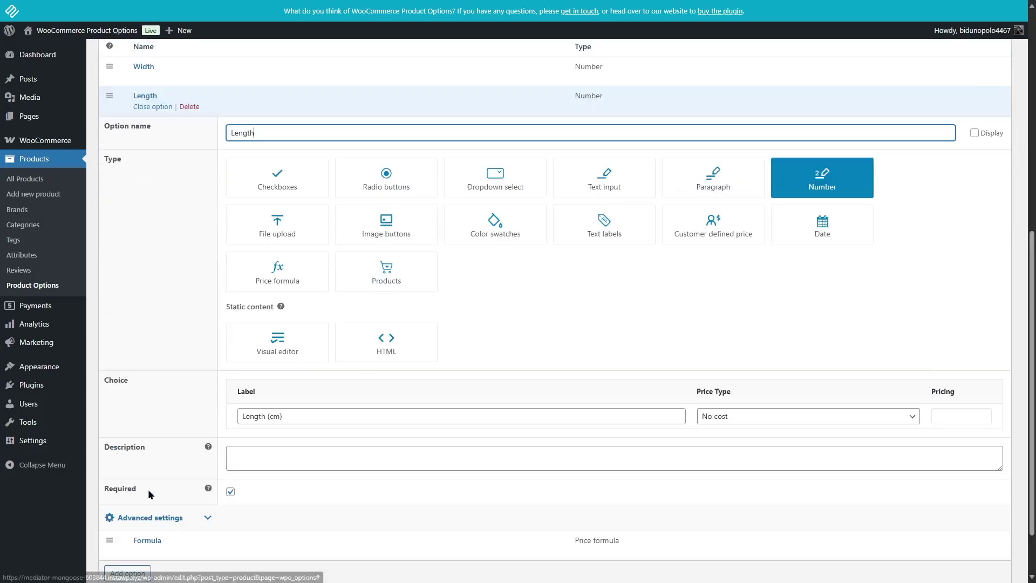
scroll(161, 474, "down", 1)
scroll(171, 361, "up", 3)
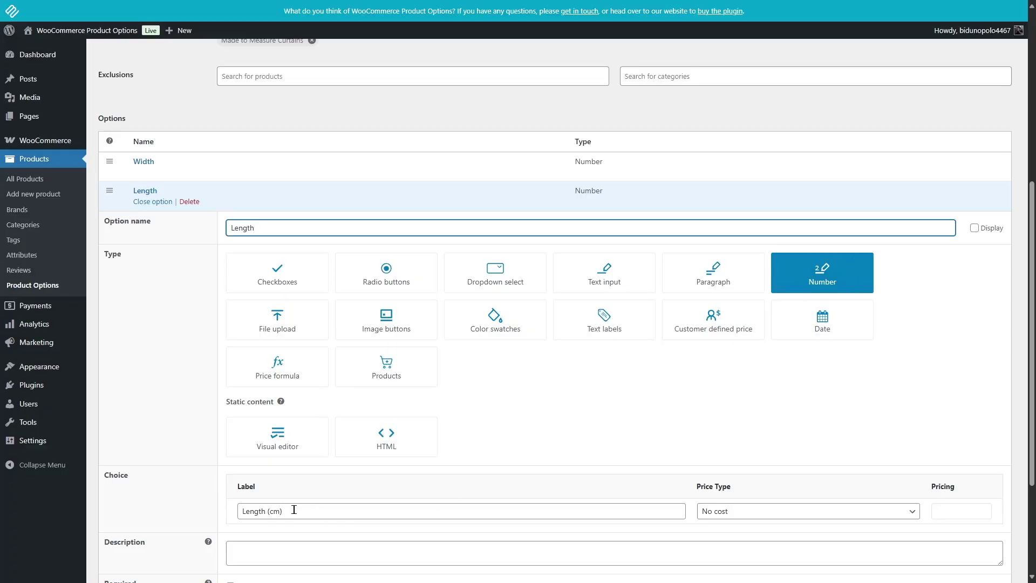
scroll(356, 505, "down", 2)
Step: Expand the Formula option and review its width × length per-square-meter price formula
left_click(161, 528)
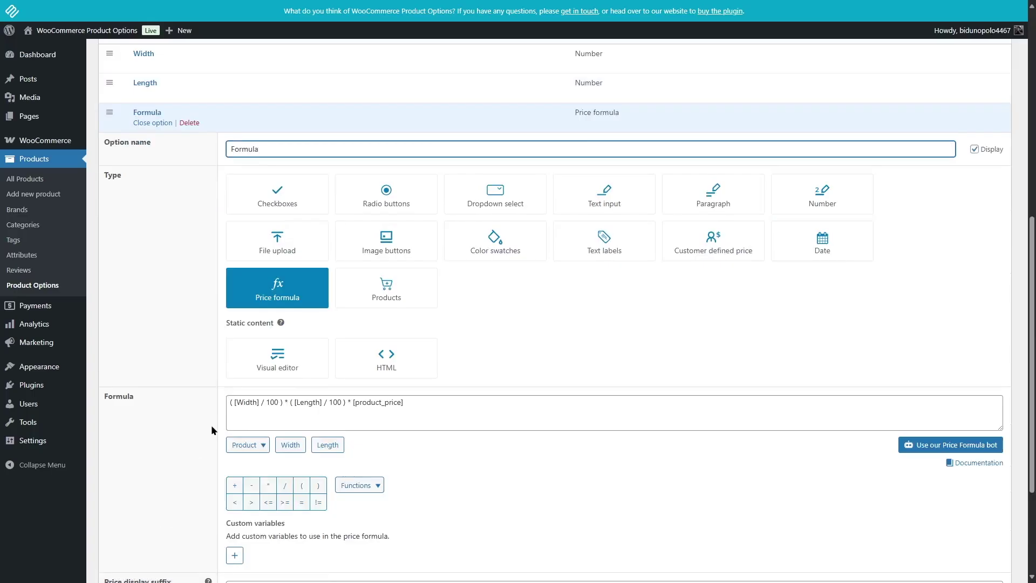
scroll(214, 431, "down", 1)
scroll(190, 302, "down", 2)
scroll(445, 244, "up", 2)
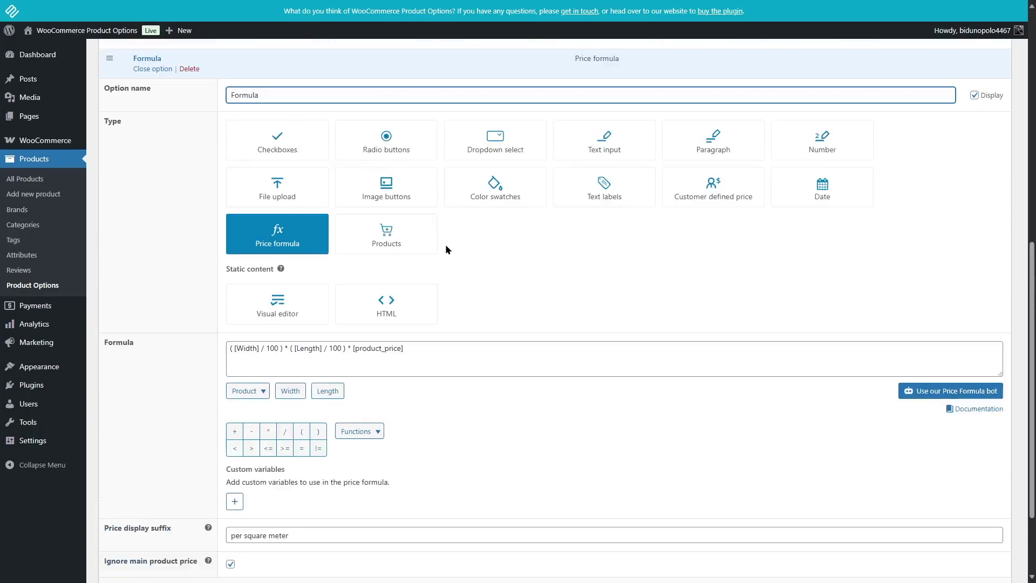
scroll(423, 144, "up", 9)
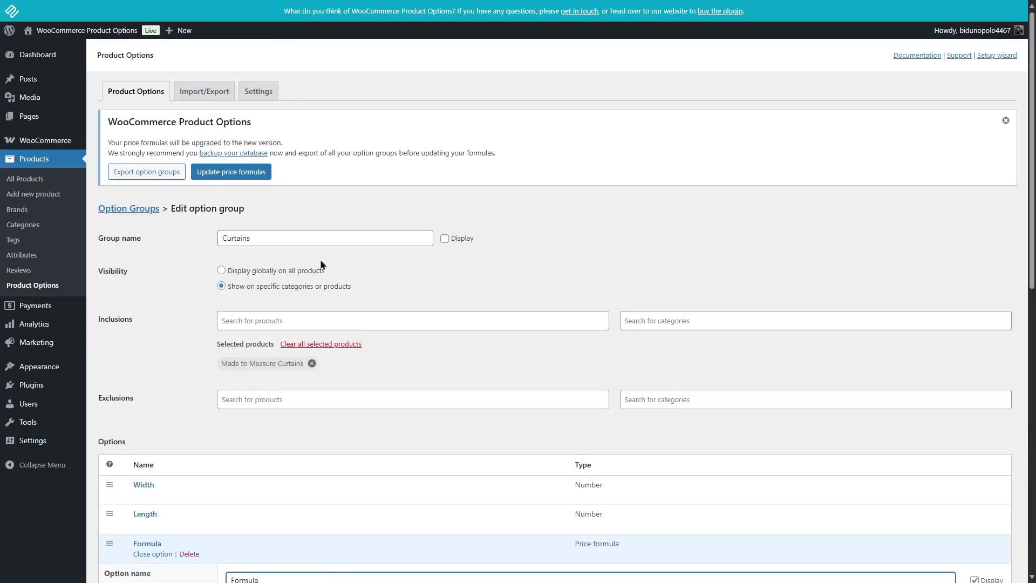
scroll(322, 264, "down", 7)
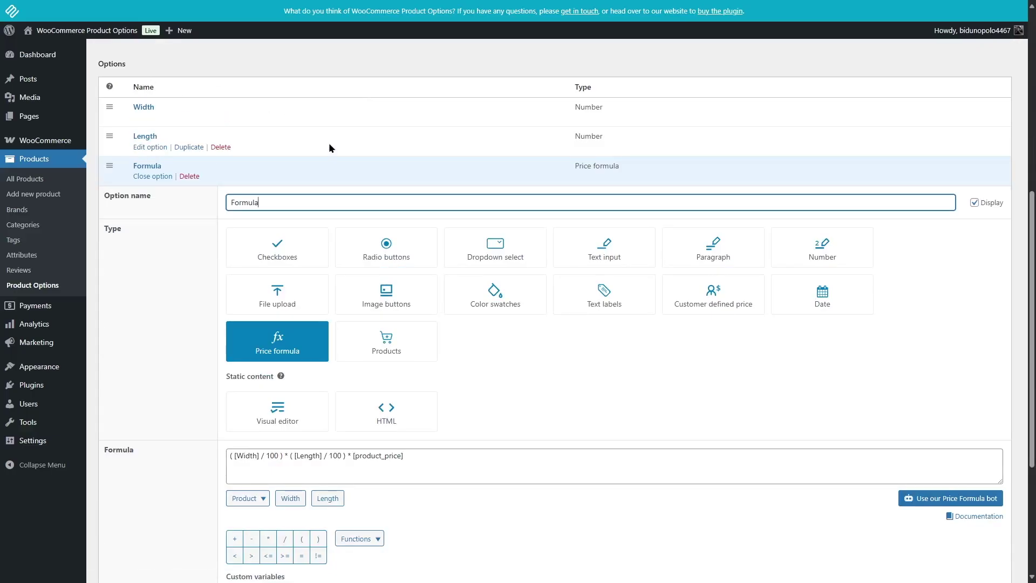
scroll(311, 129, "down", 4)
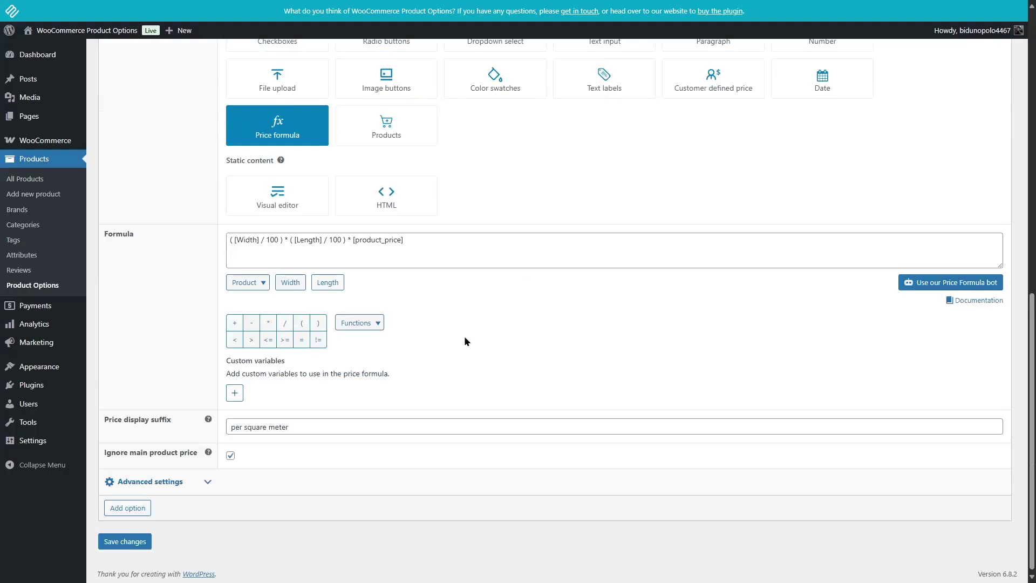